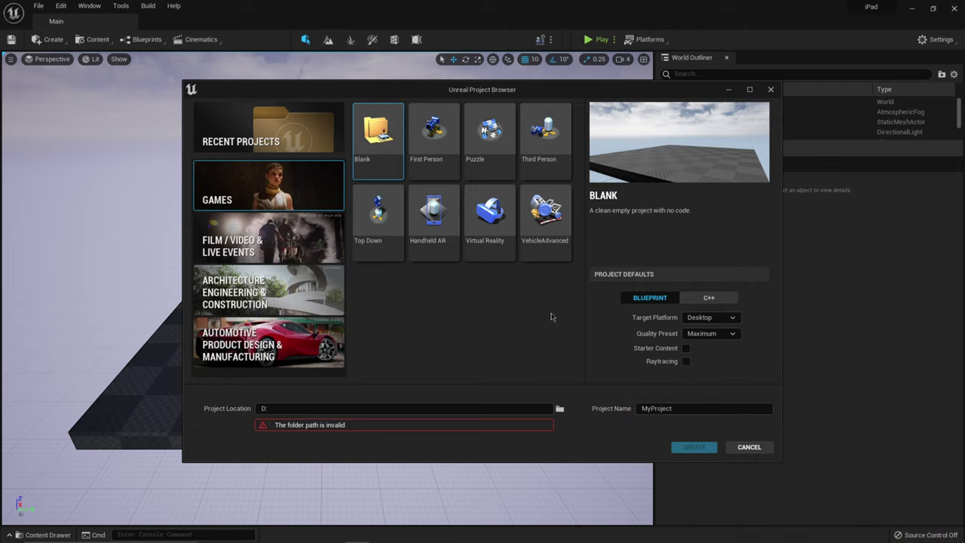
# Shift the Project Browser window and show the Film / Video & Live Events templates
pyautogui.moveTo(556, 93); pyautogui.dragTo(562, 93)
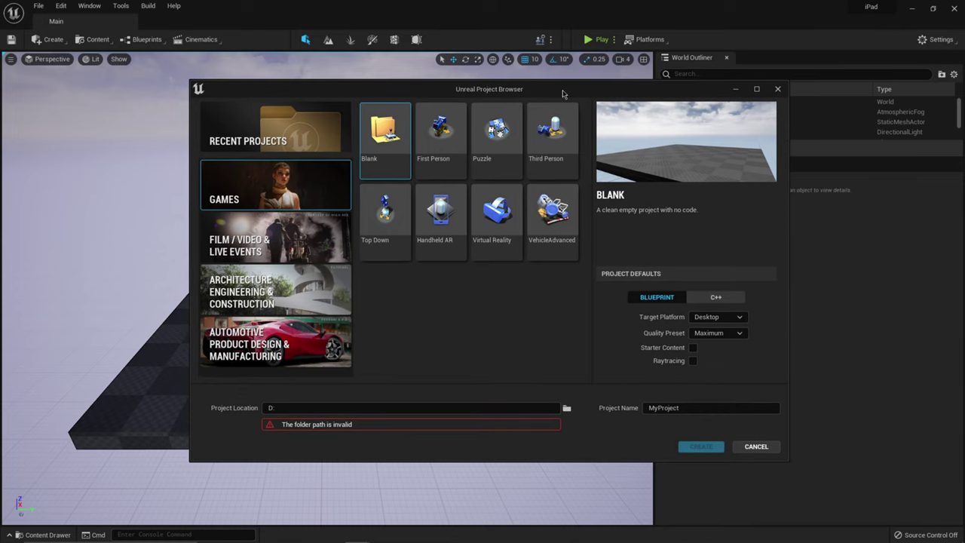
pyautogui.click(284, 246)
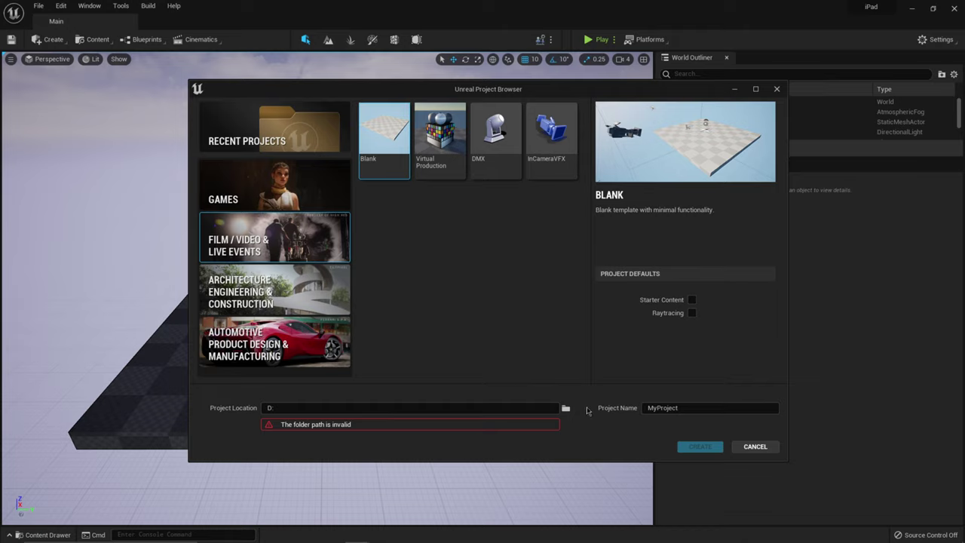
# Cancel the Project Browser, select Floor, and open the Stylized_Forest folder in the Content Drawer
pyautogui.click(754, 446)
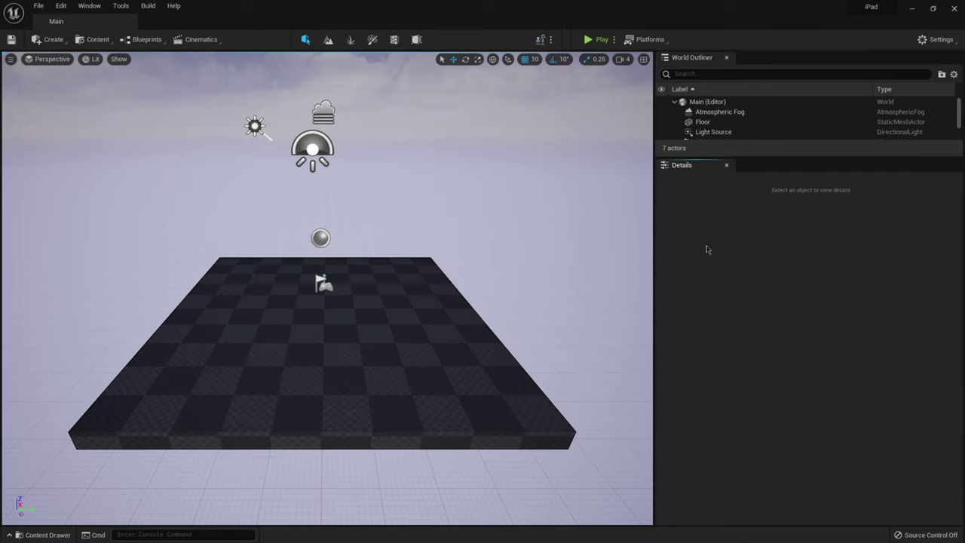
pyautogui.click(412, 331)
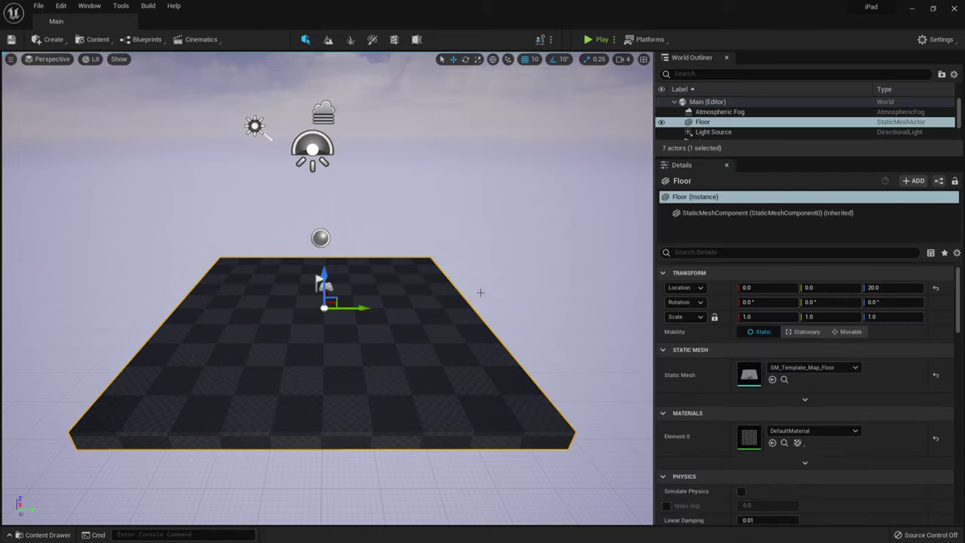
pyautogui.hotkey('ctrl', 'space')
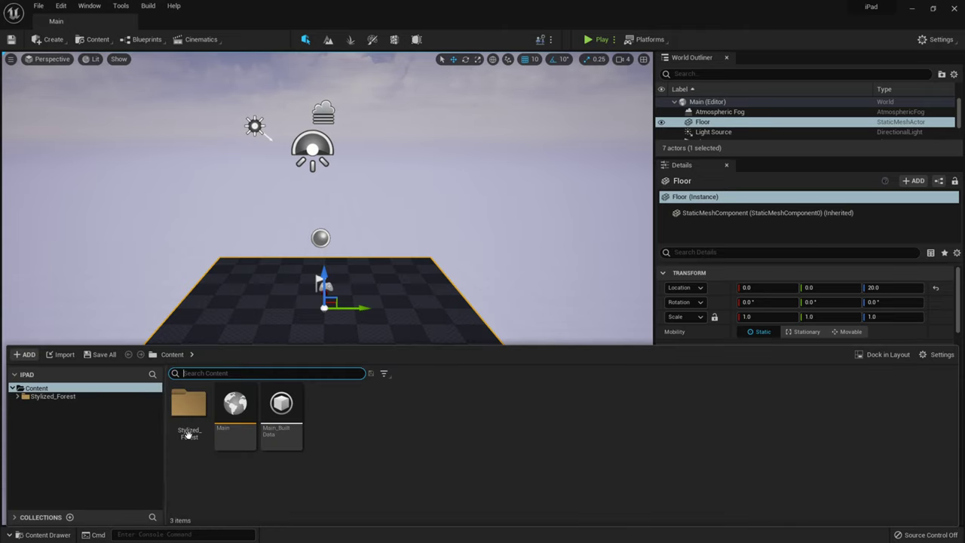
pyautogui.click(188, 407)
pyautogui.doubleClick(189, 407)
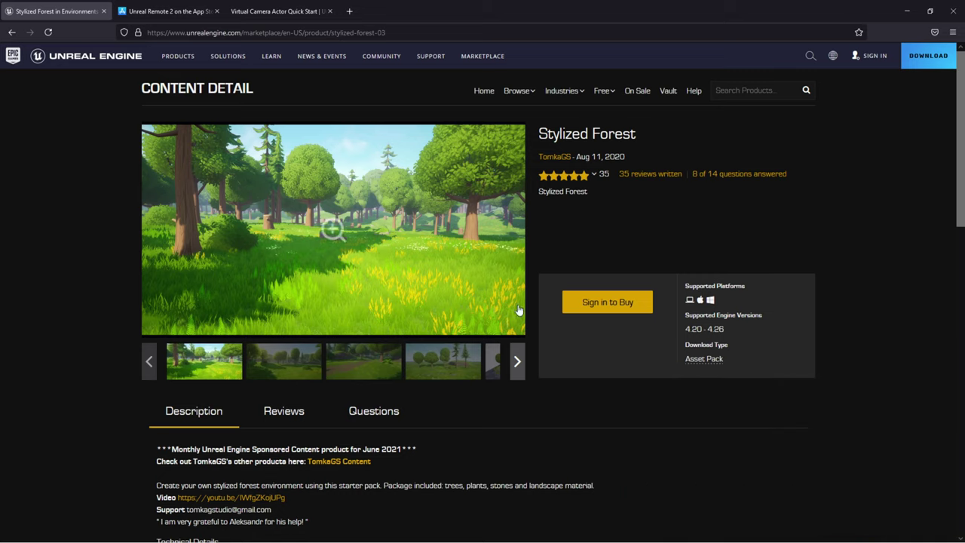
pyautogui.scroll(-3, 509, 307)
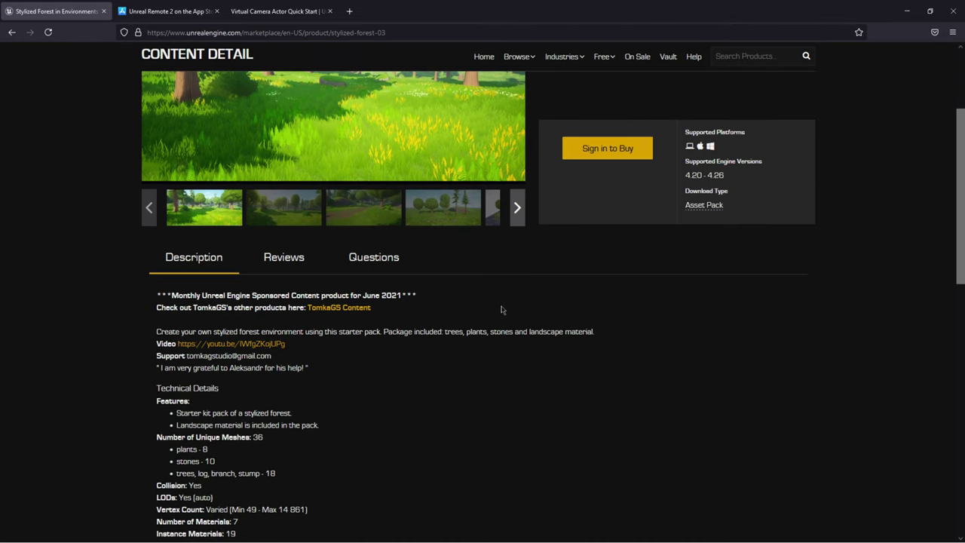
pyautogui.scroll(3, 504, 309)
pyautogui.click(907, 12)
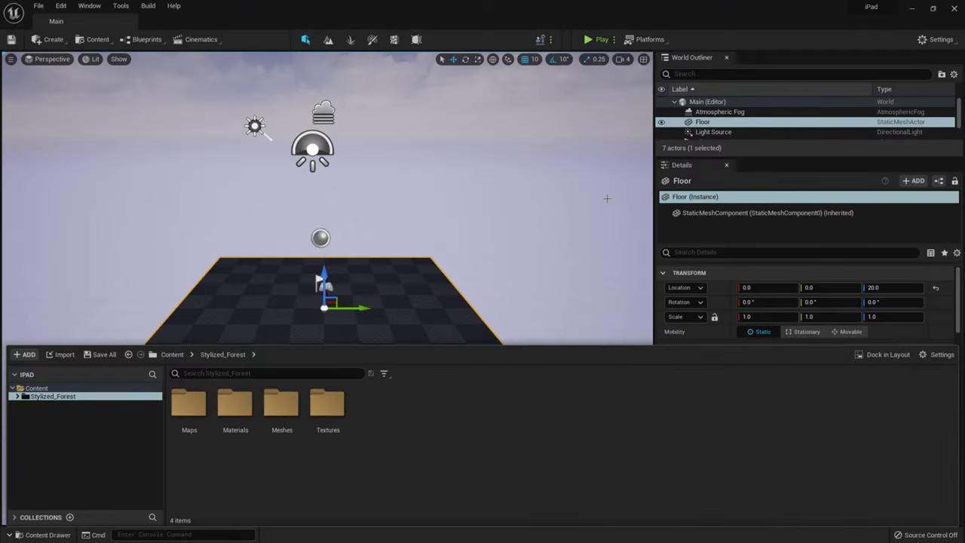
# Open the Maps folder and load the Demonstration level
pyautogui.doubleClick(205, 410)
pyautogui.doubleClick(235, 406)
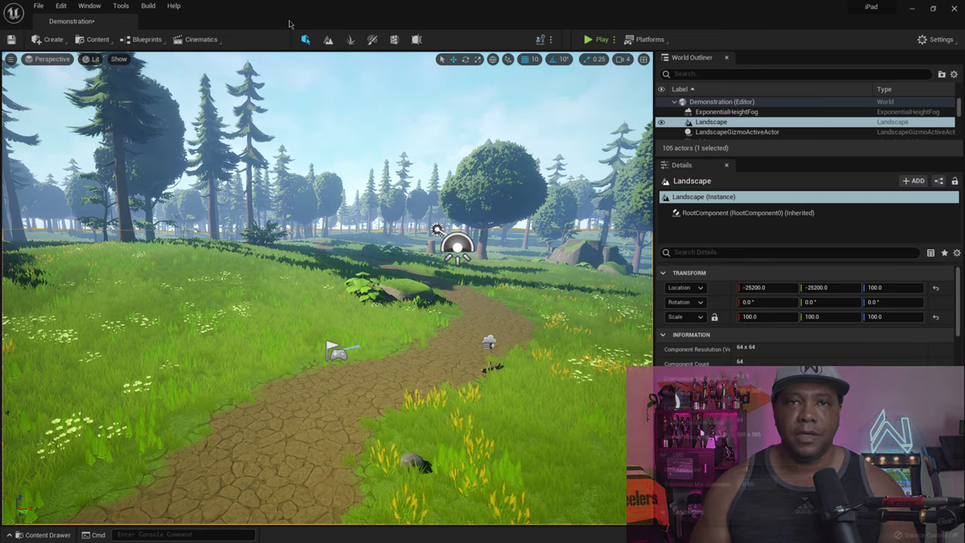
# Open Project Settings and search 'unicast' to reveal the Unicast Endpoint at 0.0.0.0
pyautogui.click(64, 6)
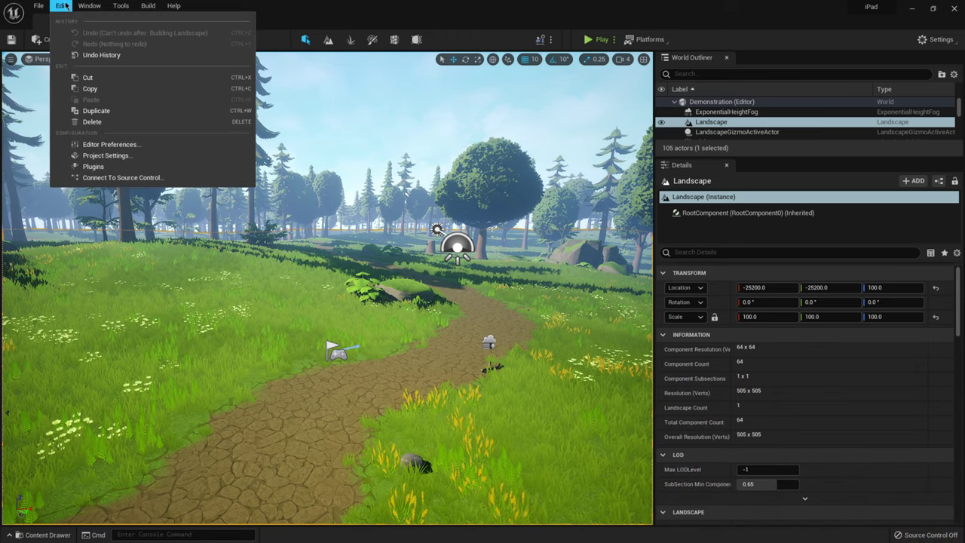
pyautogui.click(106, 156)
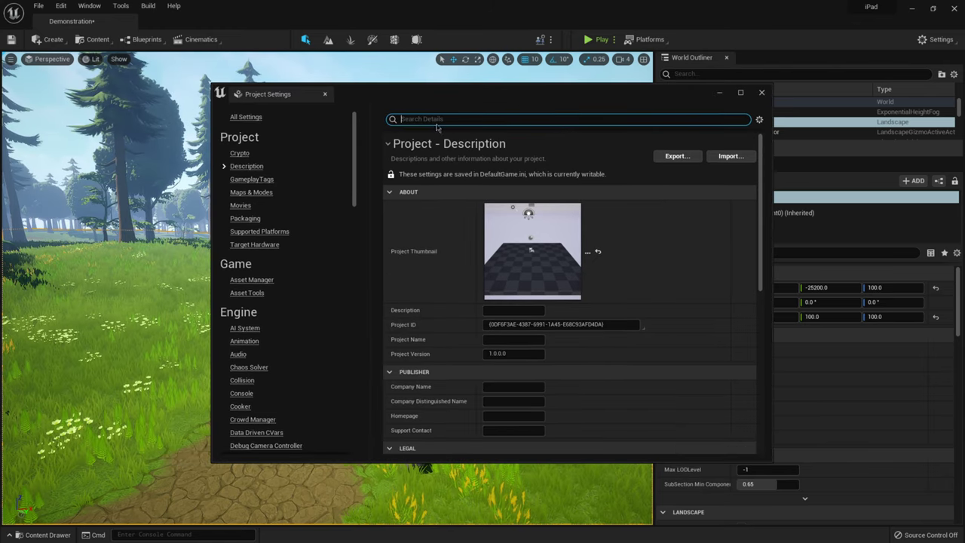
pyautogui.write('unicast')
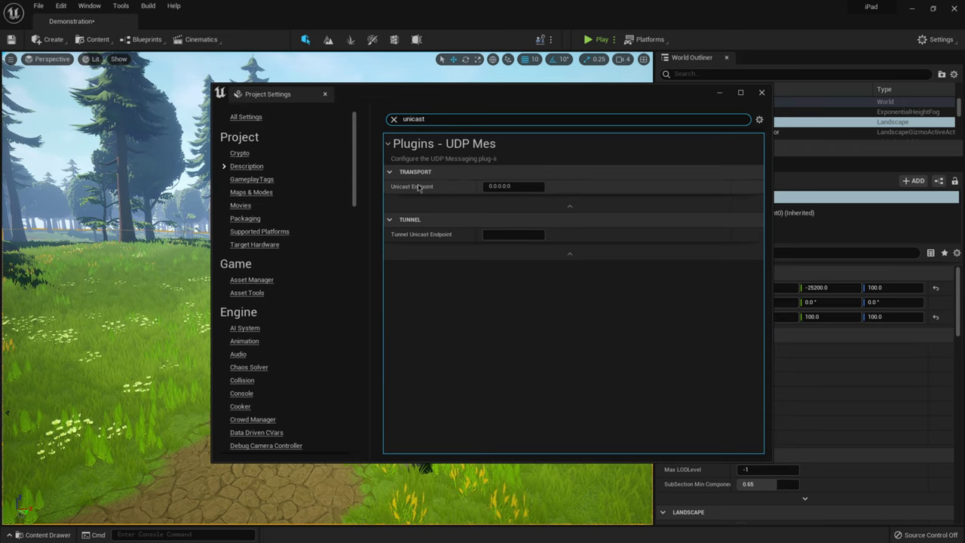
pyautogui.moveTo(415, 194)
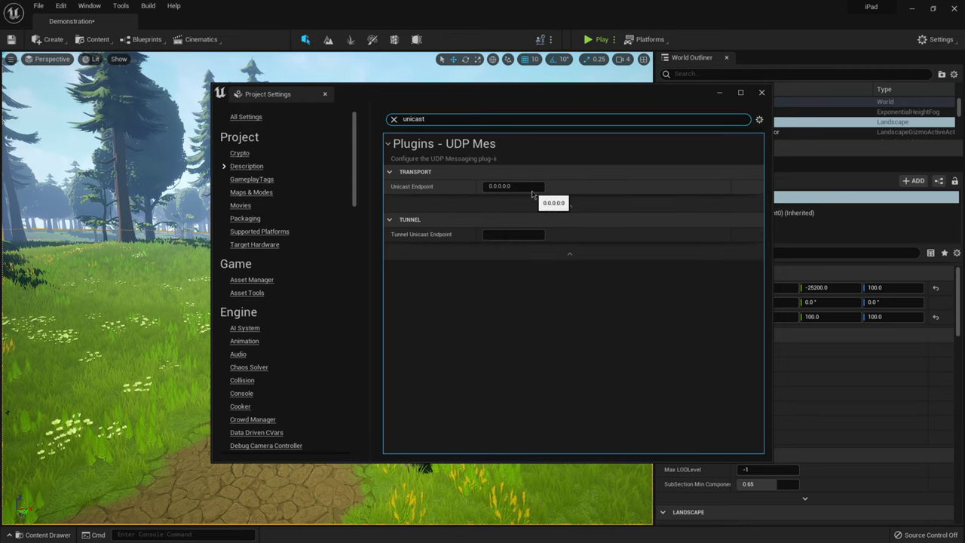
pyautogui.click(545, 338)
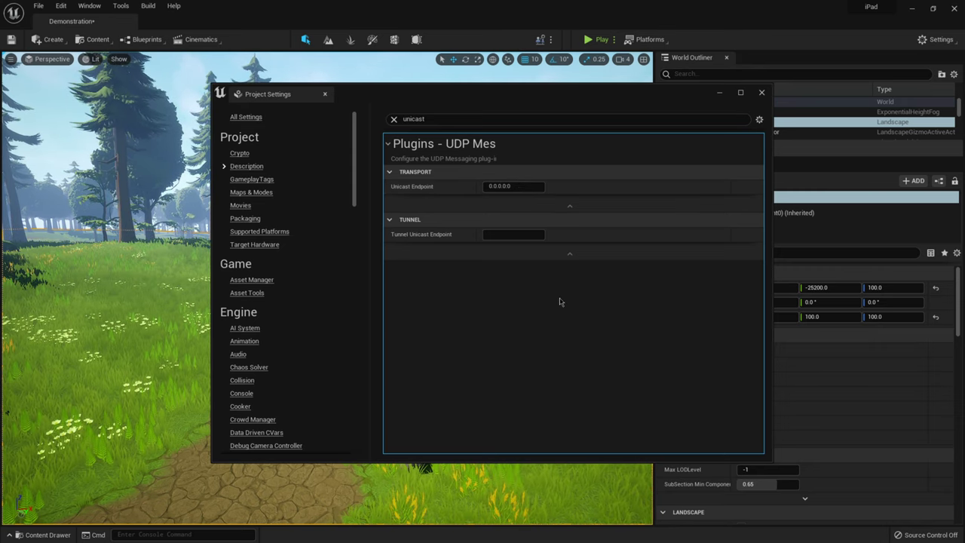
# Launch Command Prompt by searching 'cmd' and move its window to the right
pyautogui.press('super')
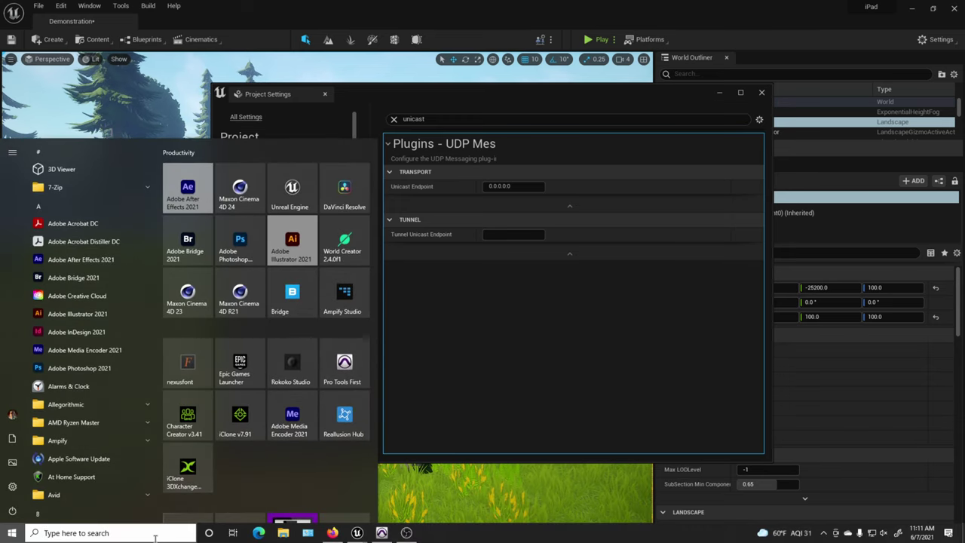
pyautogui.click(157, 533)
pyautogui.write('cmd')
pyautogui.press('Return')
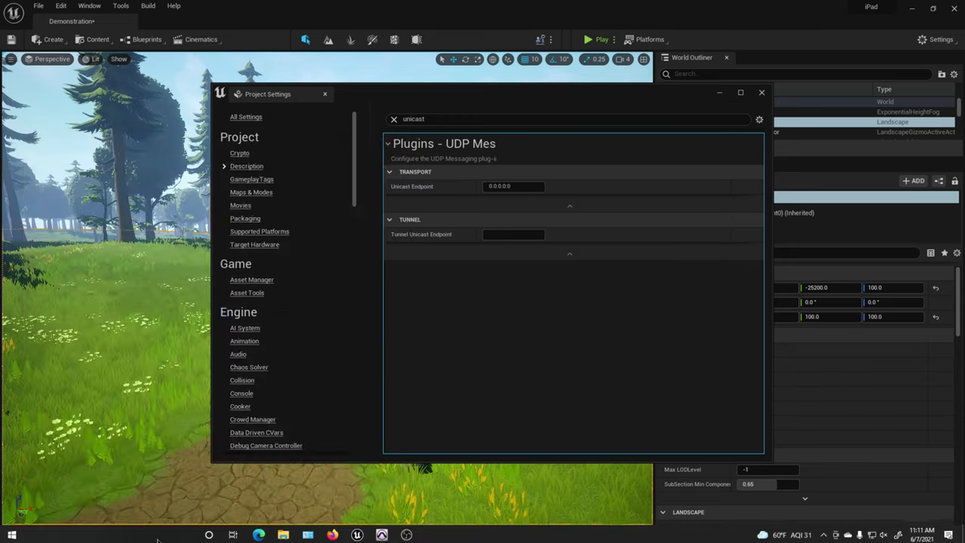
pyautogui.moveTo(233, 144); pyautogui.dragTo(352, 144)
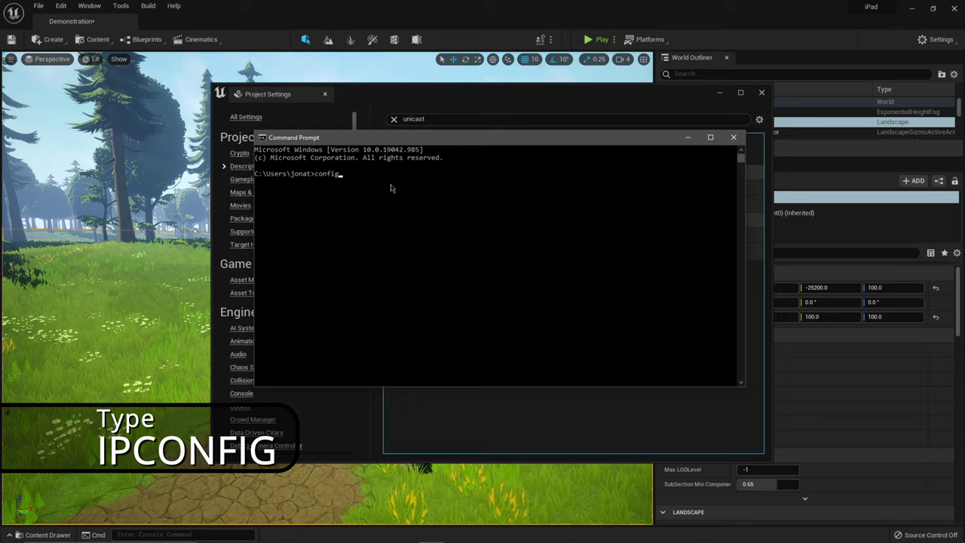
# Close Command Prompt, set the Unicast Endpoint to 10.0.0.12:0, and switch to the docs page
pyautogui.click(733, 137)
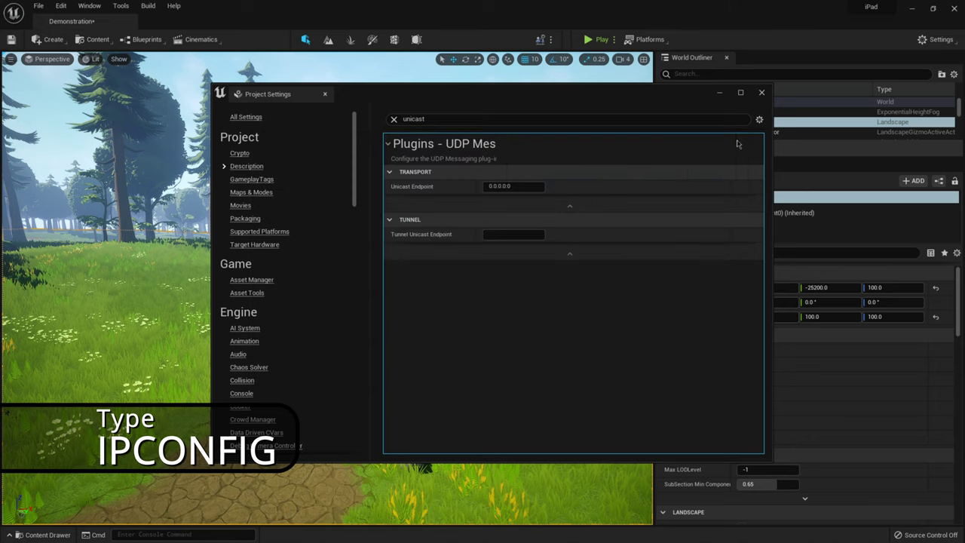
pyautogui.click(491, 187)
pyautogui.write('10.0.0.0:0')
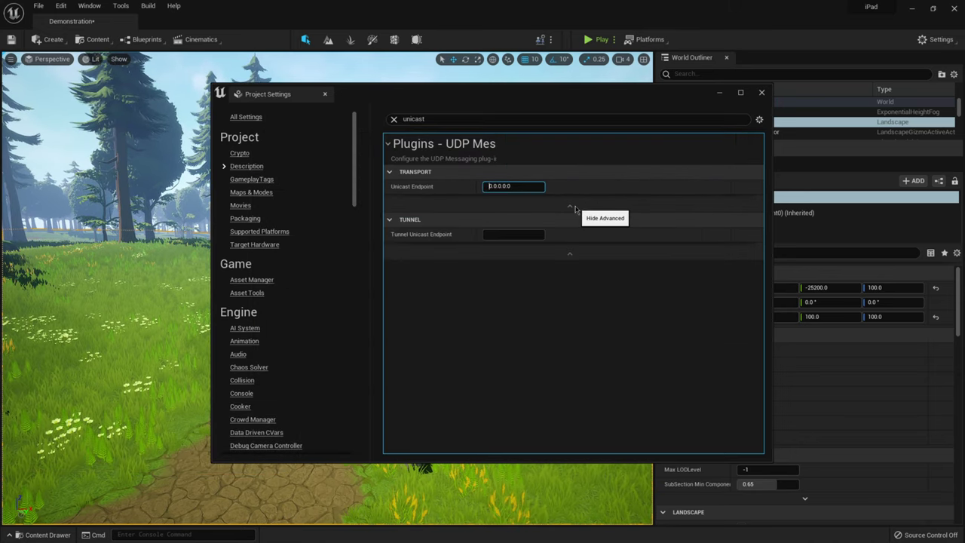
pyautogui.click(510, 187)
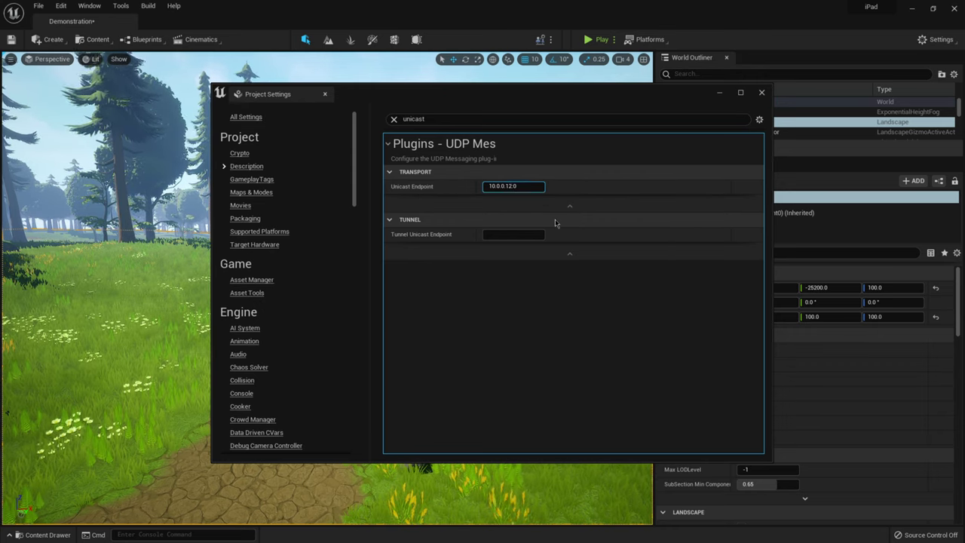
pyautogui.write('12:')
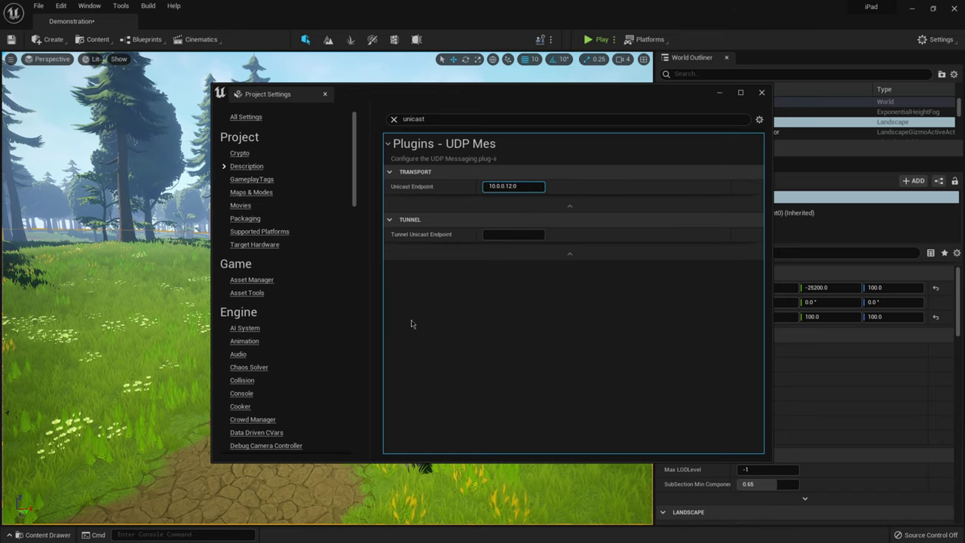
pyautogui.press('super')
pyautogui.click(307, 532)
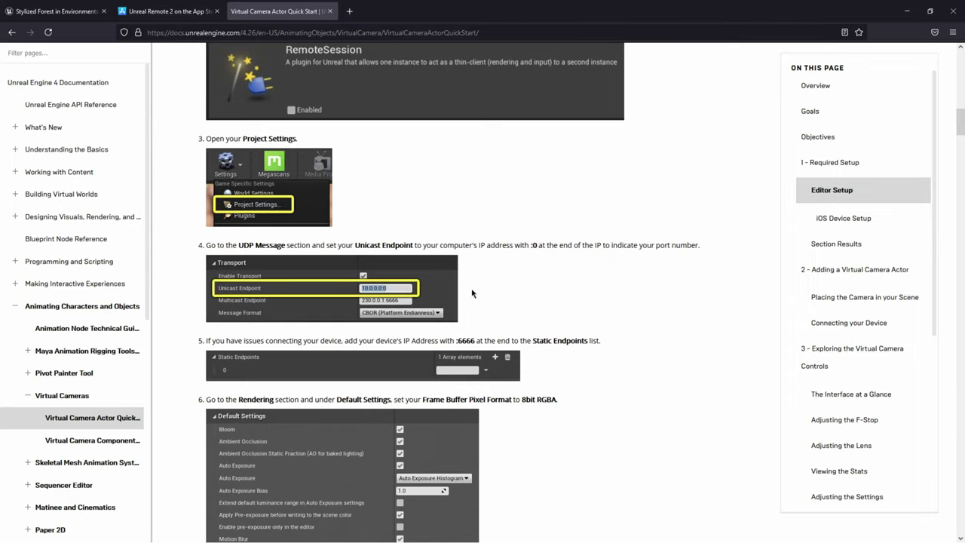
# Scroll the Virtual Camera Quick Start page down to the endpoint and rendering steps
pyautogui.scroll(-1, 472, 294)
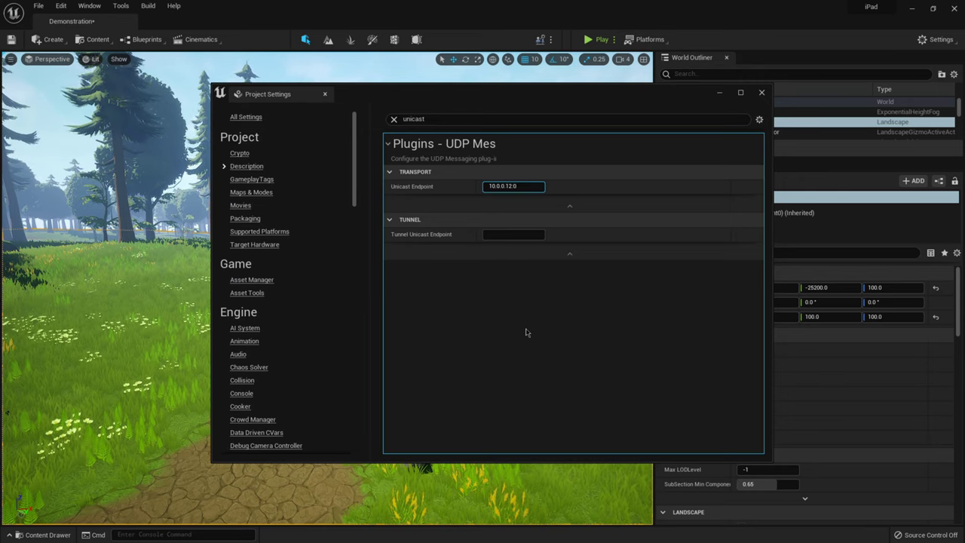
# Clear the search, open Rendering, show advanced defaults, and set Frame Buffer Pixel Format to 8bit RGBA
pyautogui.click(394, 119)
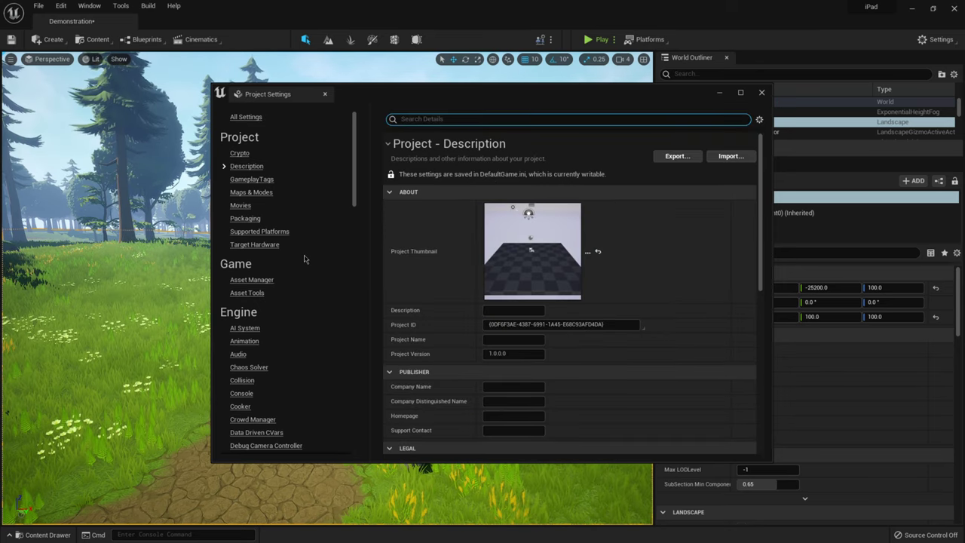
pyautogui.scroll(-2, 304, 259)
pyautogui.scroll(-3, 304, 258)
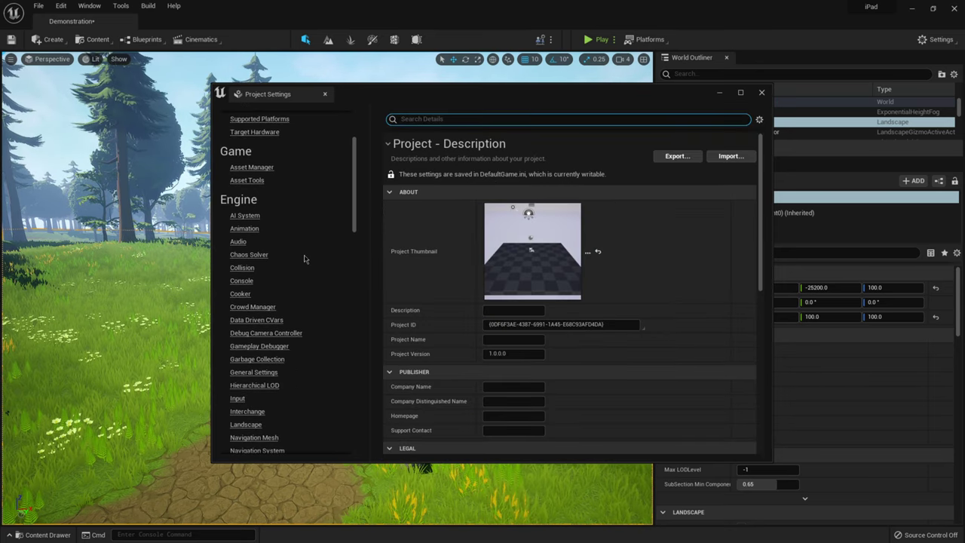
pyautogui.scroll(-1, 303, 259)
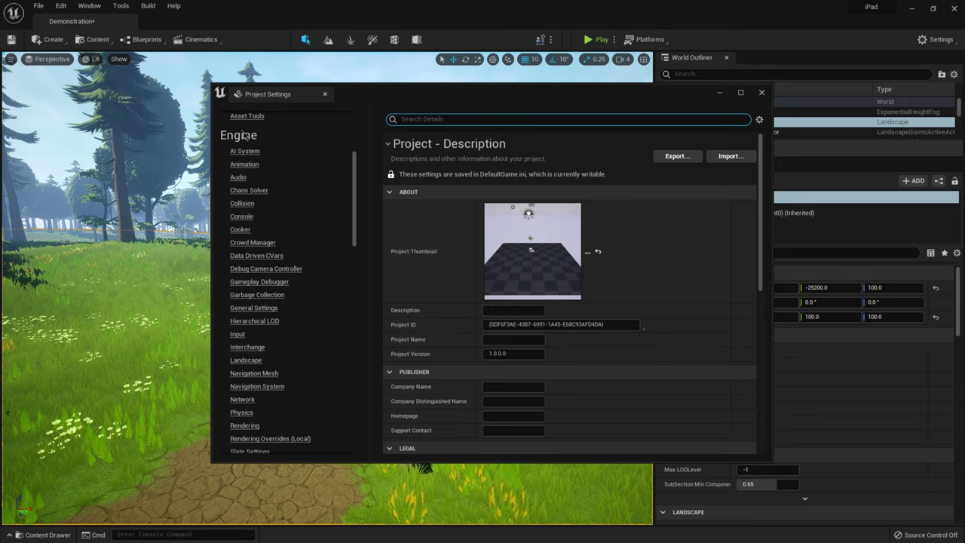
pyautogui.scroll(-2, 293, 294)
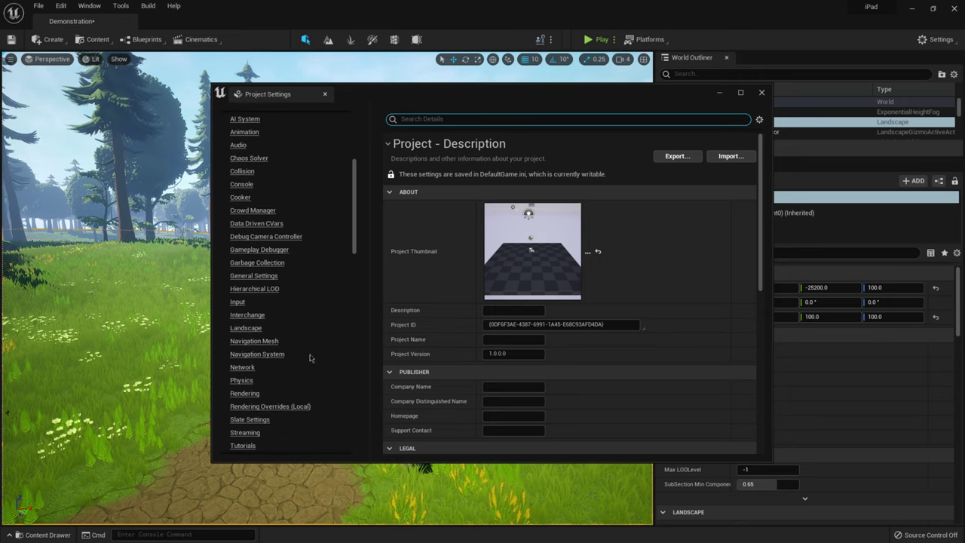
pyautogui.click(248, 395)
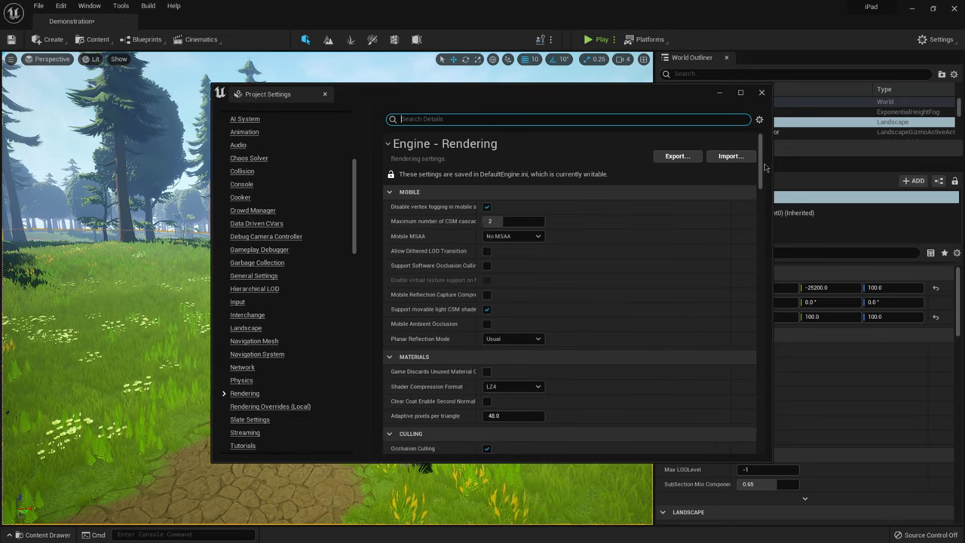
pyautogui.moveTo(762, 164); pyautogui.dragTo(780, 317)
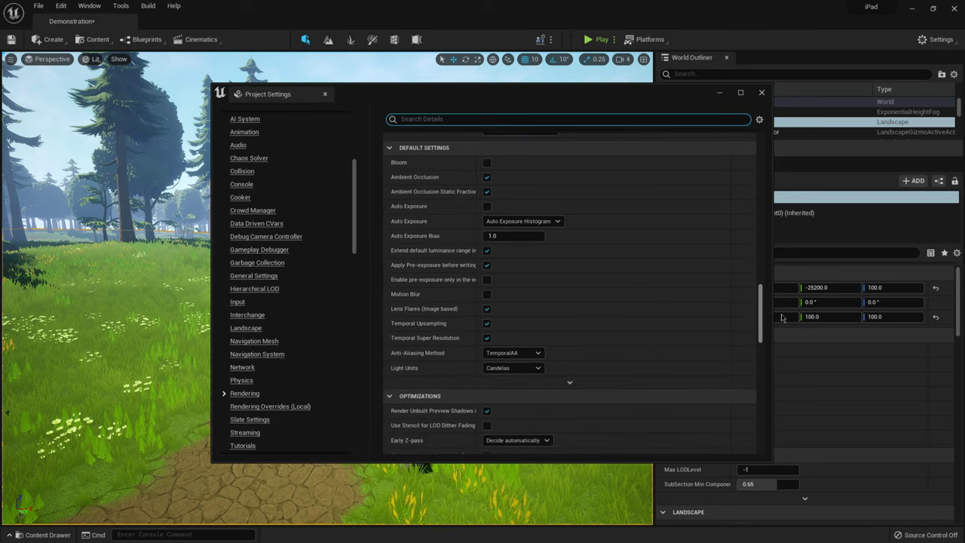
pyautogui.click(570, 385)
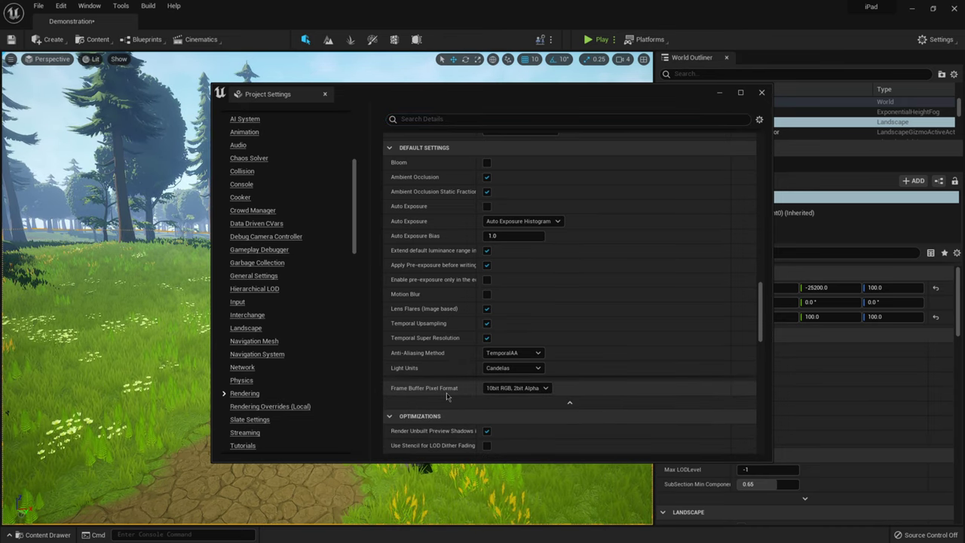
pyautogui.click(507, 391)
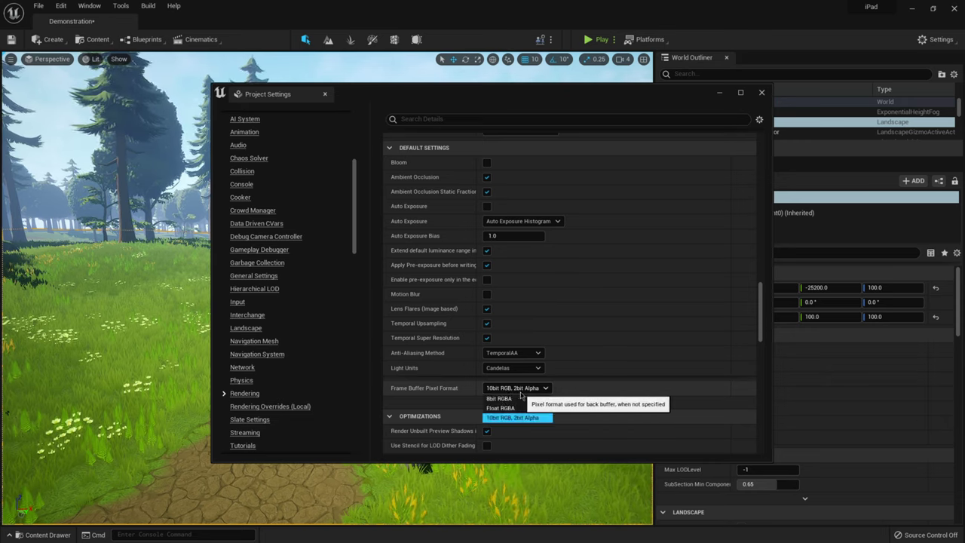
pyautogui.click(502, 398)
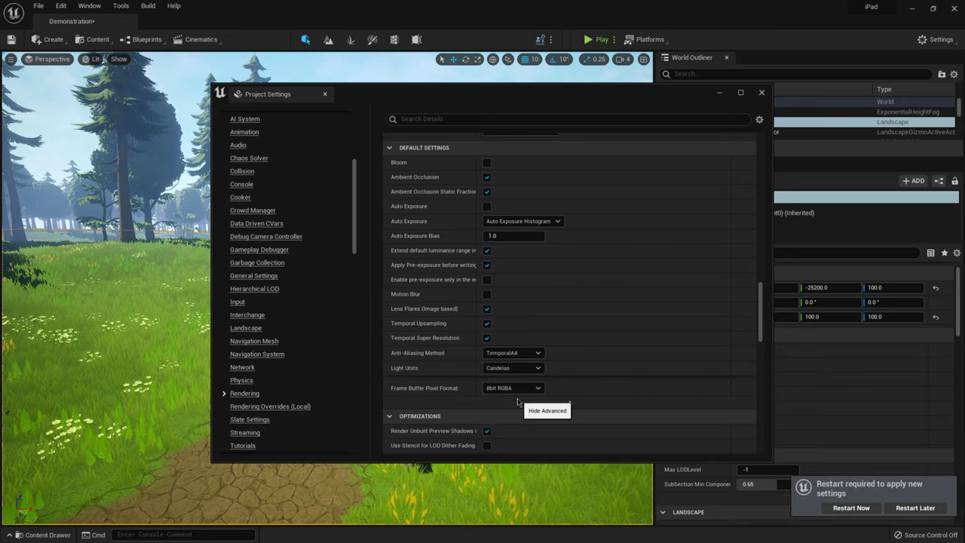
# Restart the editor, saving the Demonstration level, and close Project Settings
pyautogui.click(852, 509)
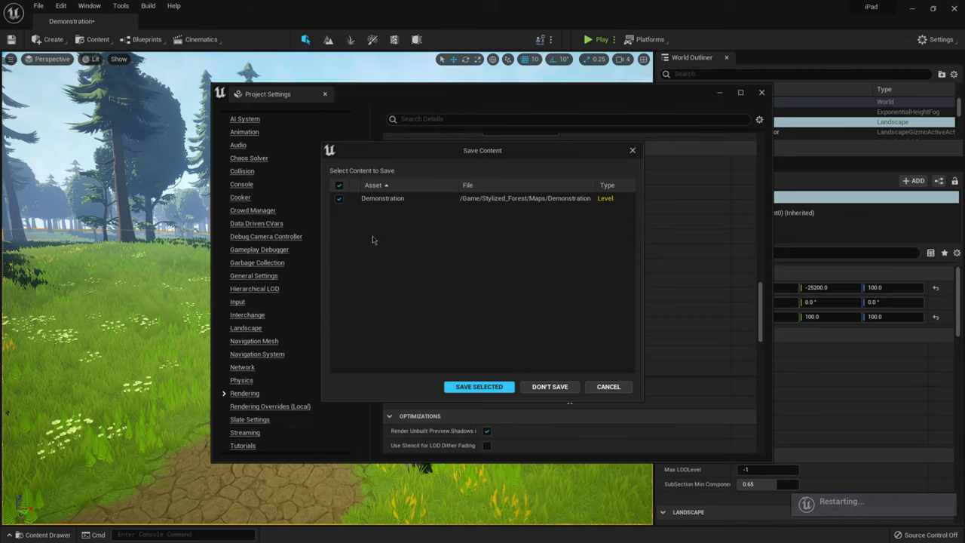
pyautogui.click(478, 386)
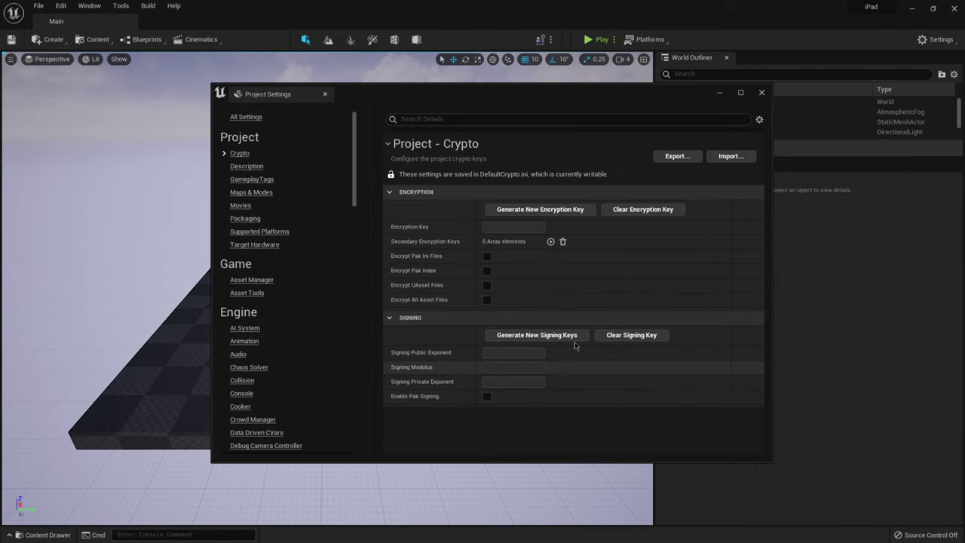
pyautogui.click(761, 92)
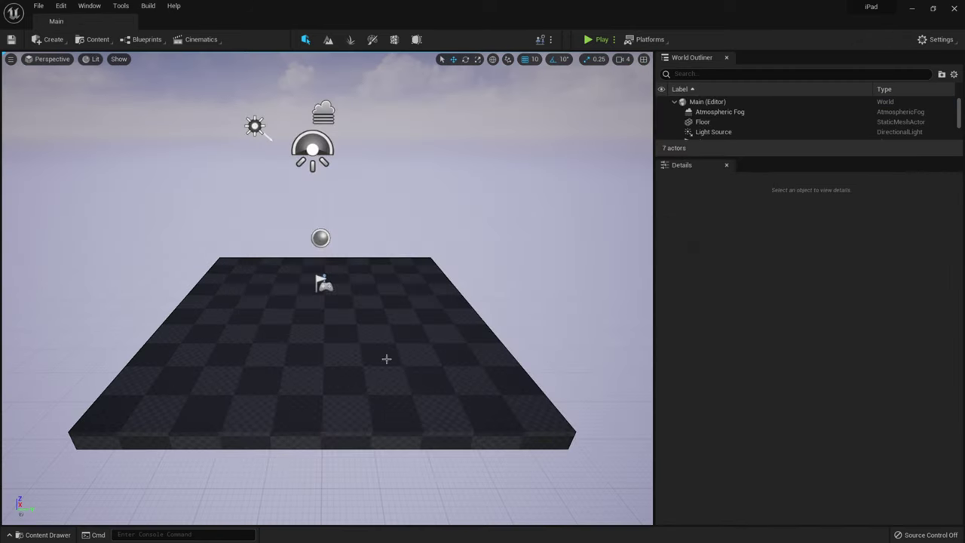
# Reopen the Demonstration map from the Content Drawer
pyautogui.hotkey('ctrl', 'space')
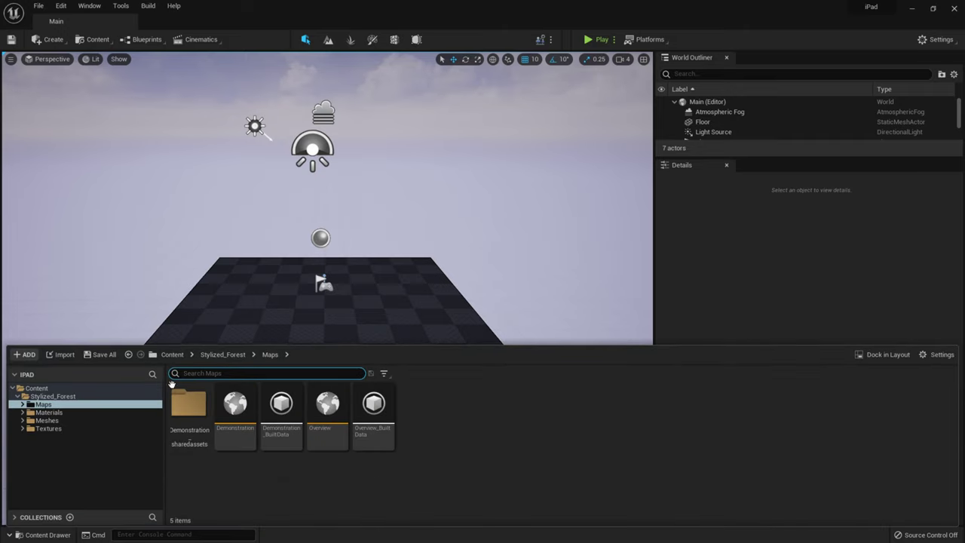
pyautogui.click(235, 405)
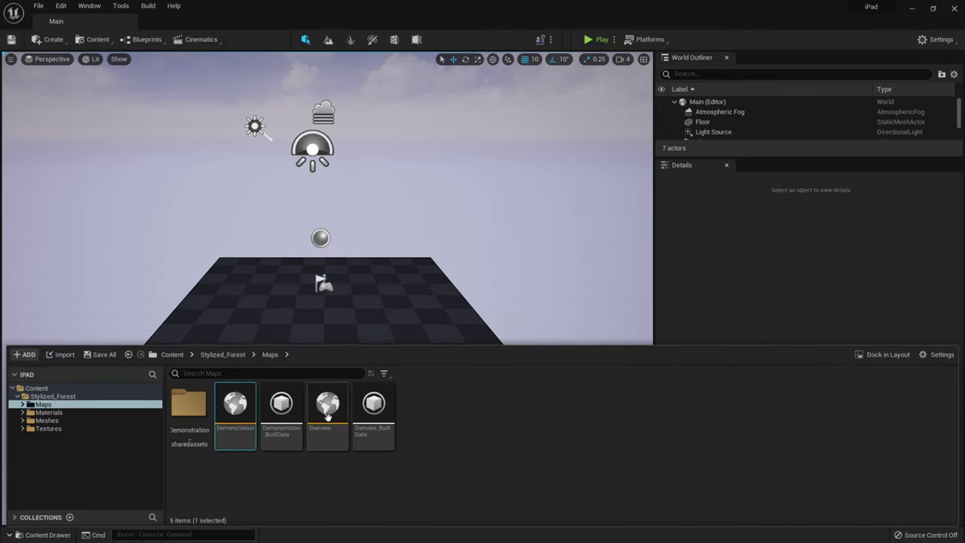
pyautogui.doubleClick(235, 407)
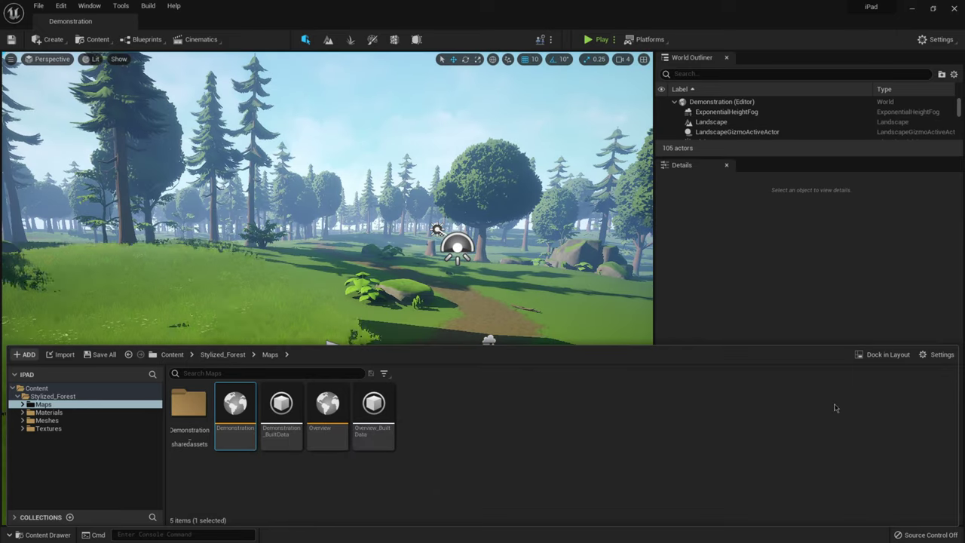
pyautogui.click(805, 260)
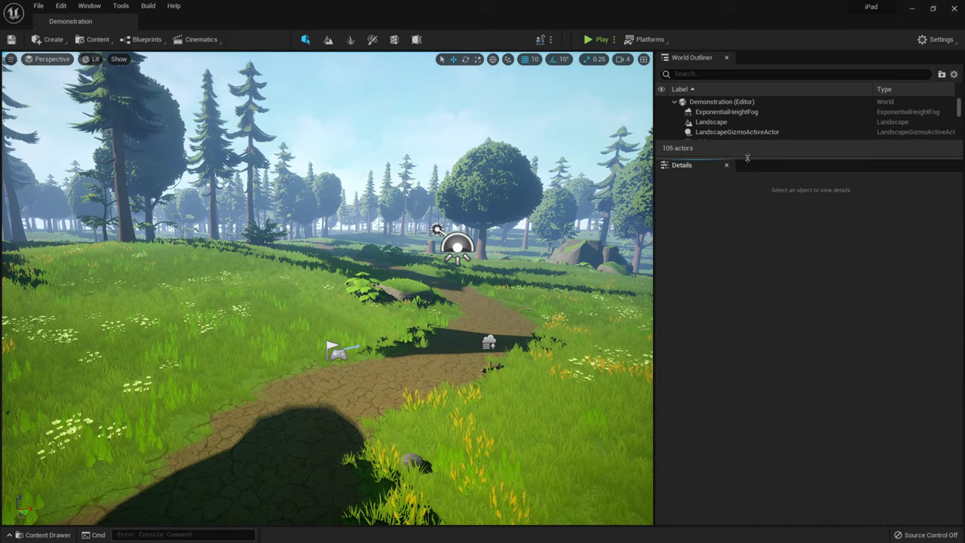
# Place a VirtualCamera2 Actor by the forest path and move it to -310, 20, 360
pyautogui.moveTo(754, 156); pyautogui.dragTo(754, 360)
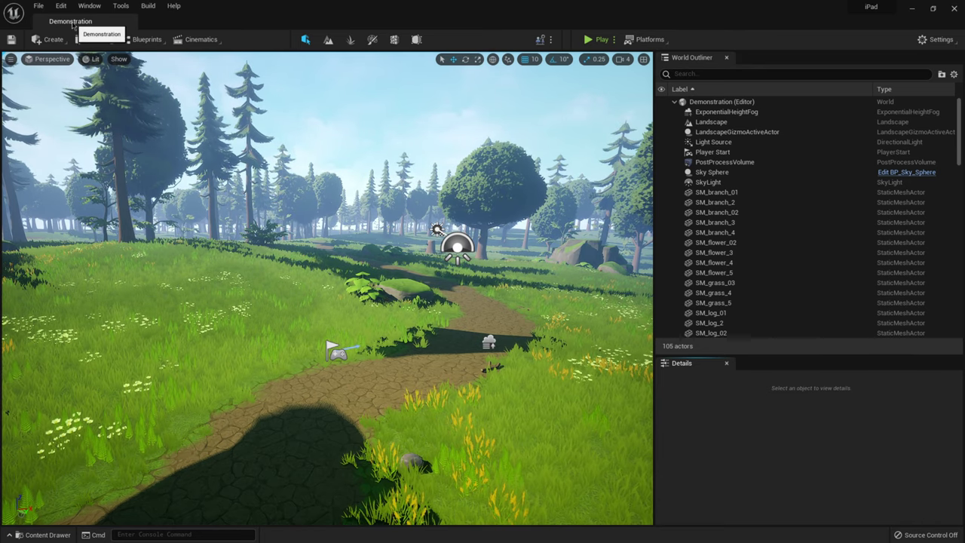
pyautogui.click(48, 43)
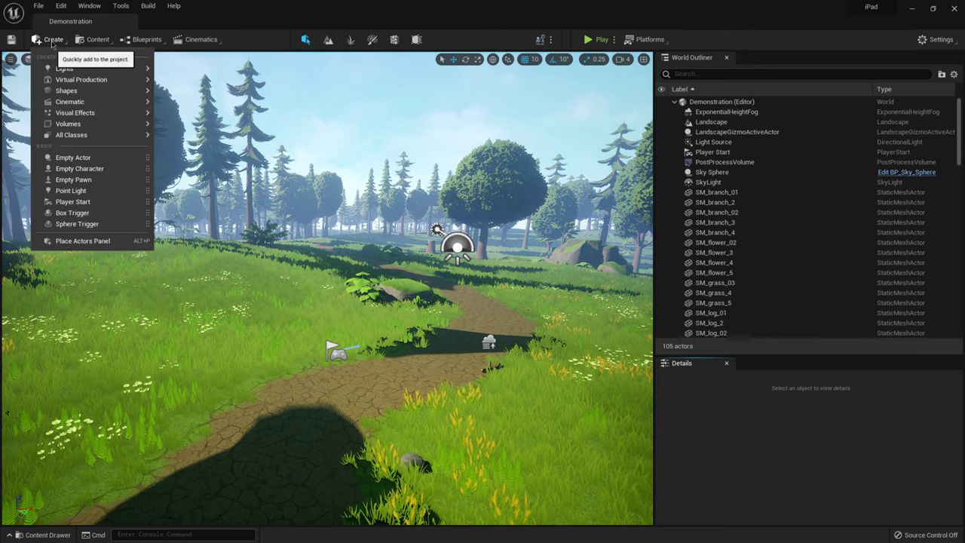
pyautogui.moveTo(88, 82)
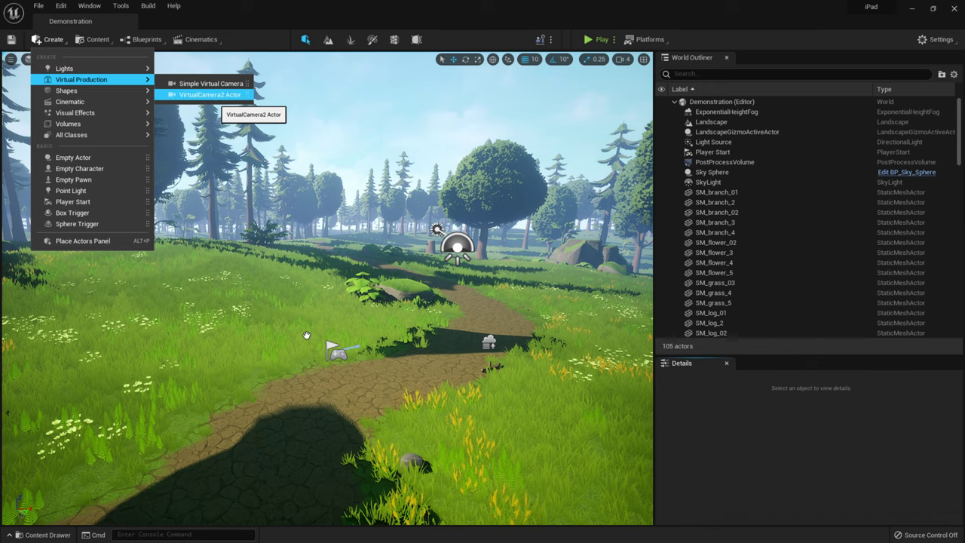
pyautogui.moveTo(306, 335); pyautogui.dragTo(300, 319)
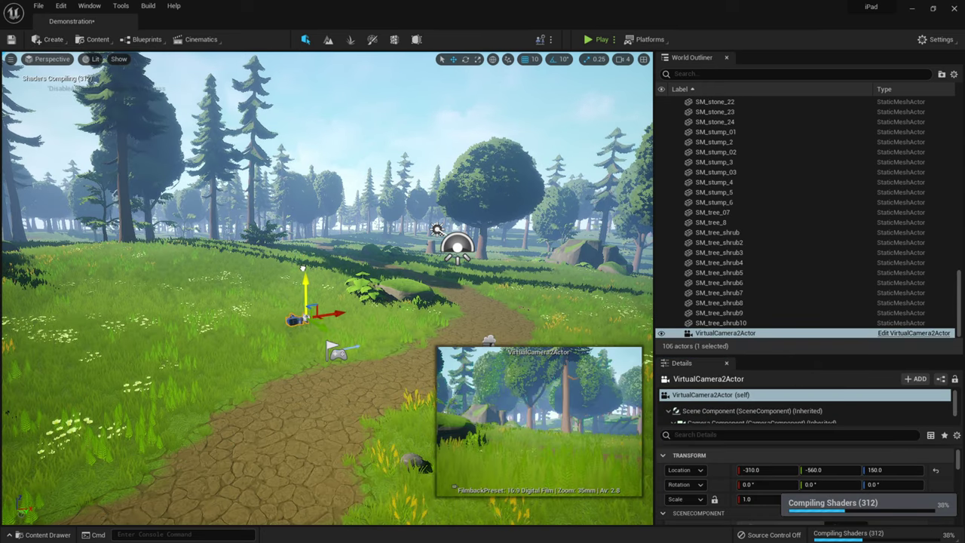
pyautogui.moveTo(301, 267); pyautogui.dragTo(299, 226)
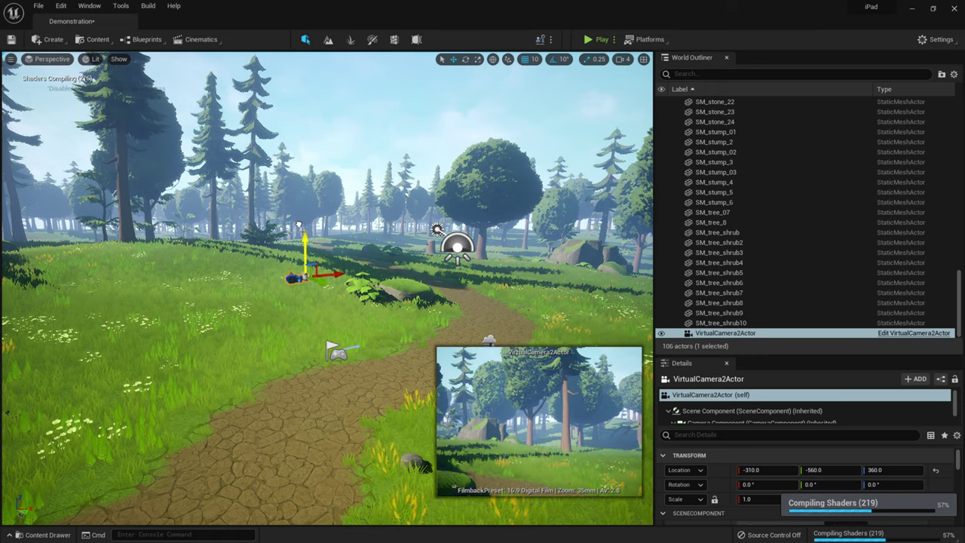
pyautogui.moveTo(332, 288); pyautogui.dragTo(421, 344)
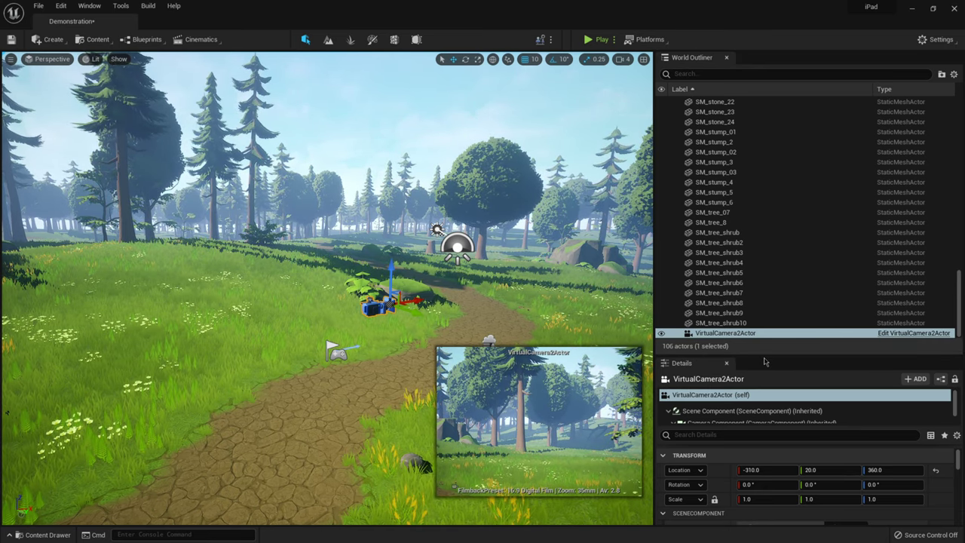
pyautogui.moveTo(763, 354); pyautogui.dragTo(741, 155)
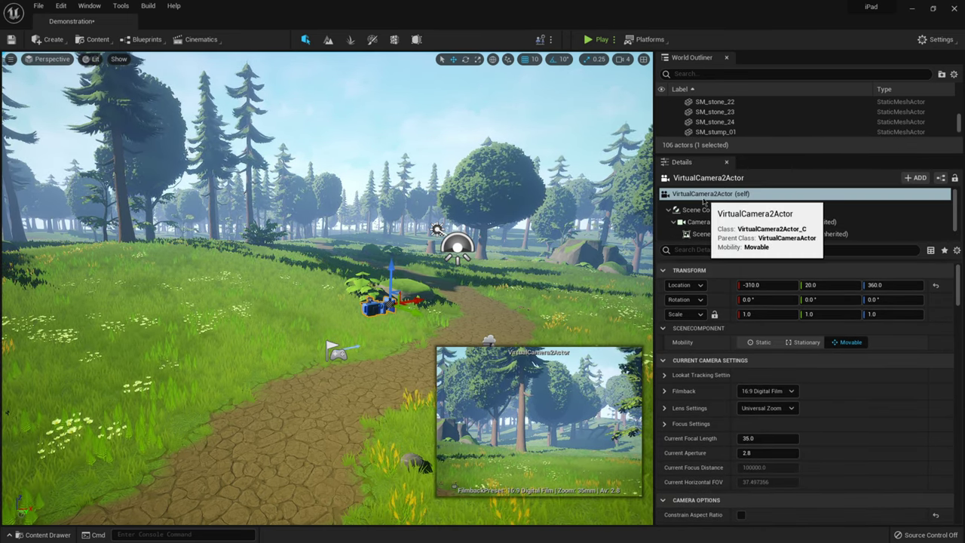
# In the VCam component, tick Is Active on Output Providers Index [0]'s Unreal Remote Output Provider
pyautogui.scroll(-1, 737, 210)
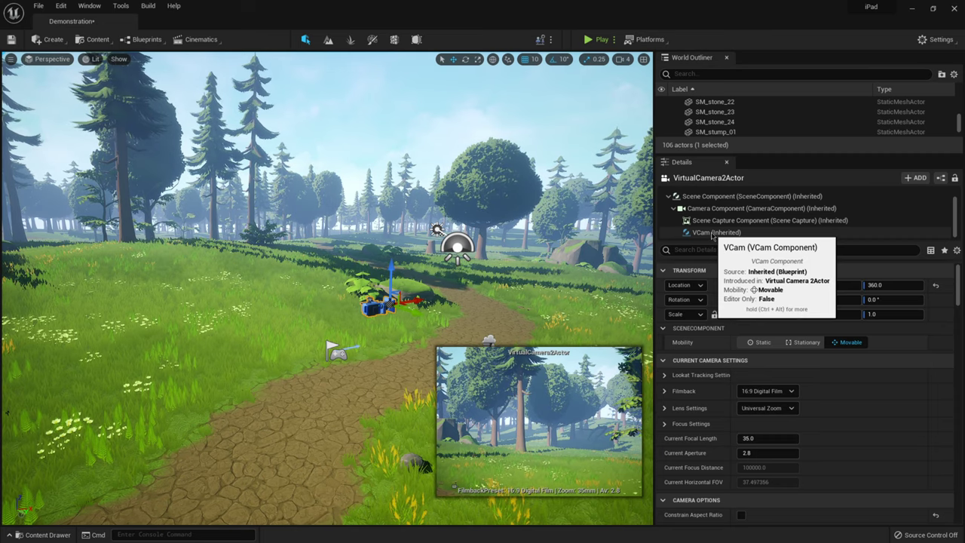
pyautogui.click(713, 234)
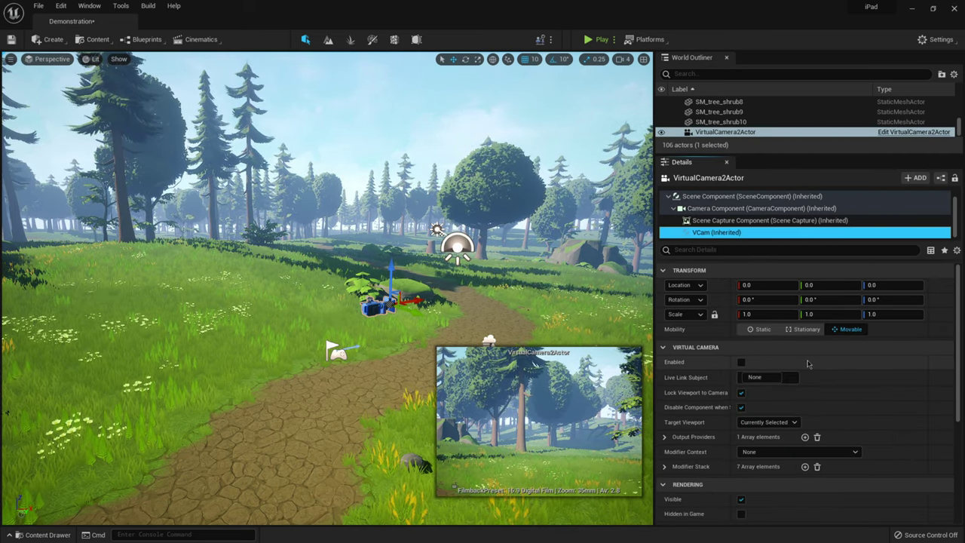
pyautogui.scroll(-2, 792, 369)
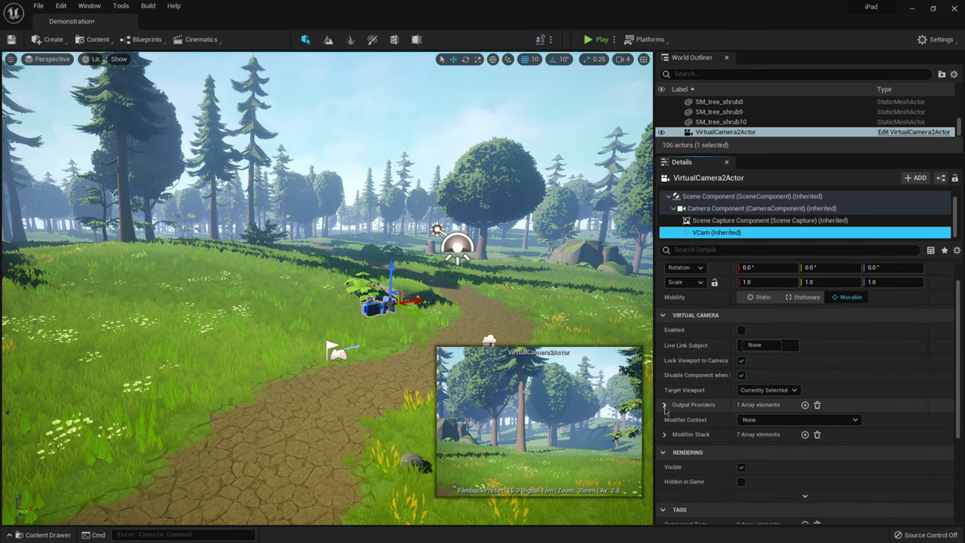
pyautogui.click(664, 405)
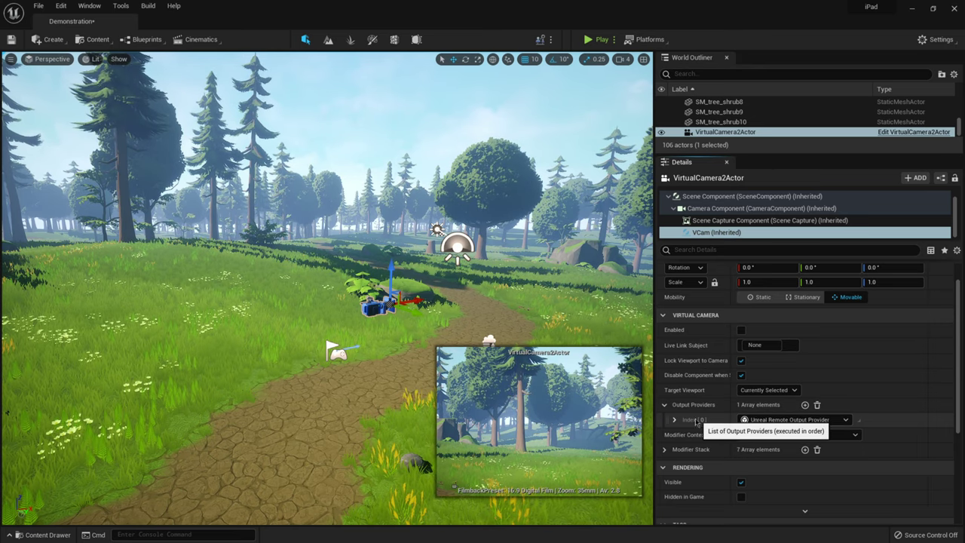
pyautogui.click(675, 420)
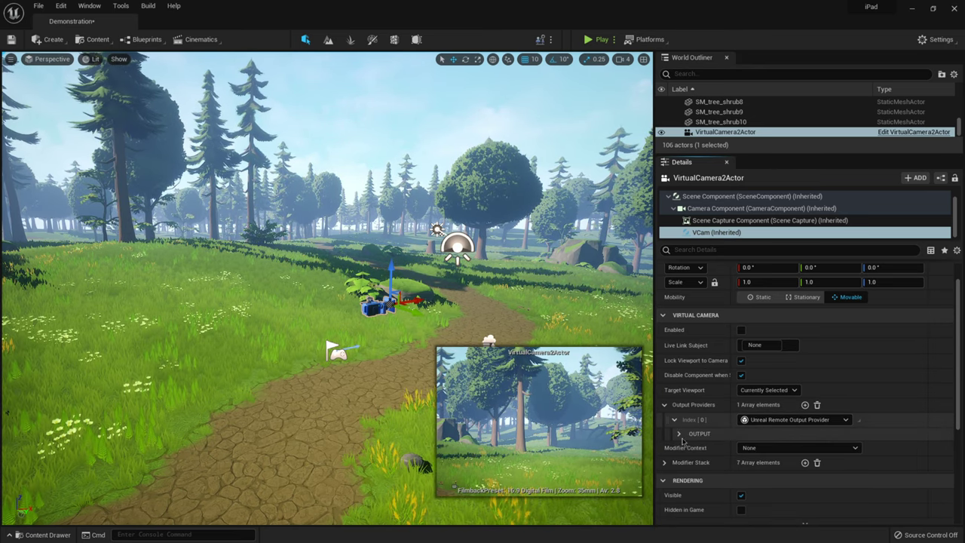
pyautogui.click(680, 436)
pyautogui.scroll(-2, 747, 390)
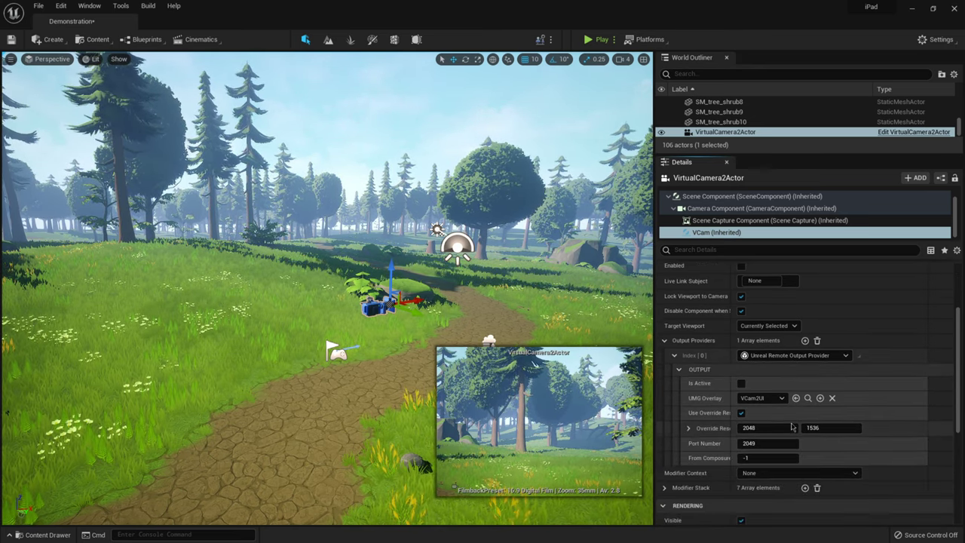
pyautogui.click(743, 383)
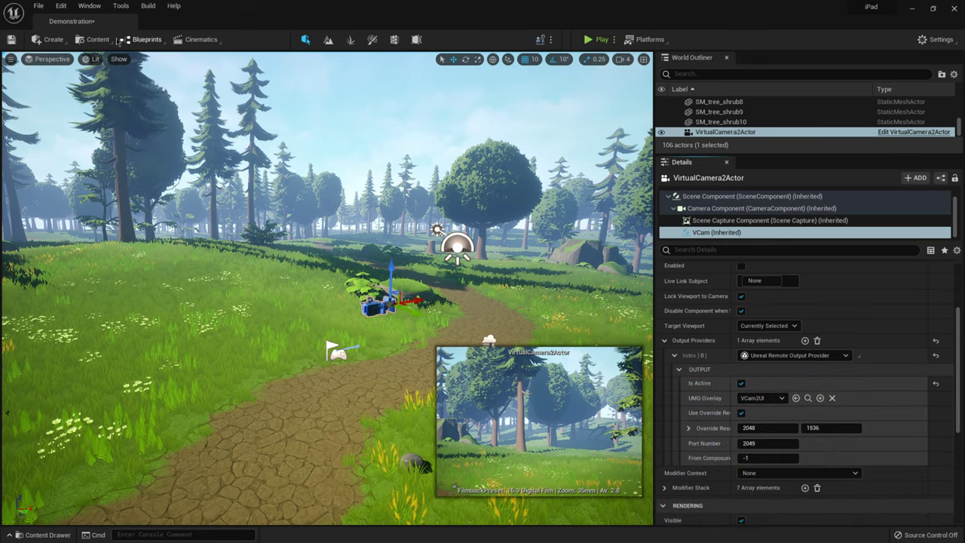
# Open Live Link from Window > Virtual Production and add the iPad's RemoteSession Message Bus Source
pyautogui.click(92, 6)
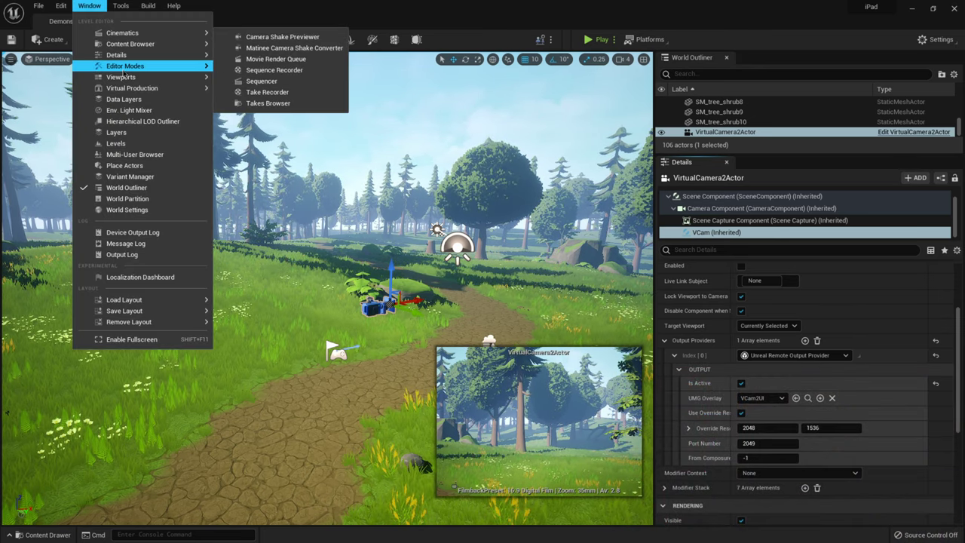
pyautogui.moveTo(202, 91)
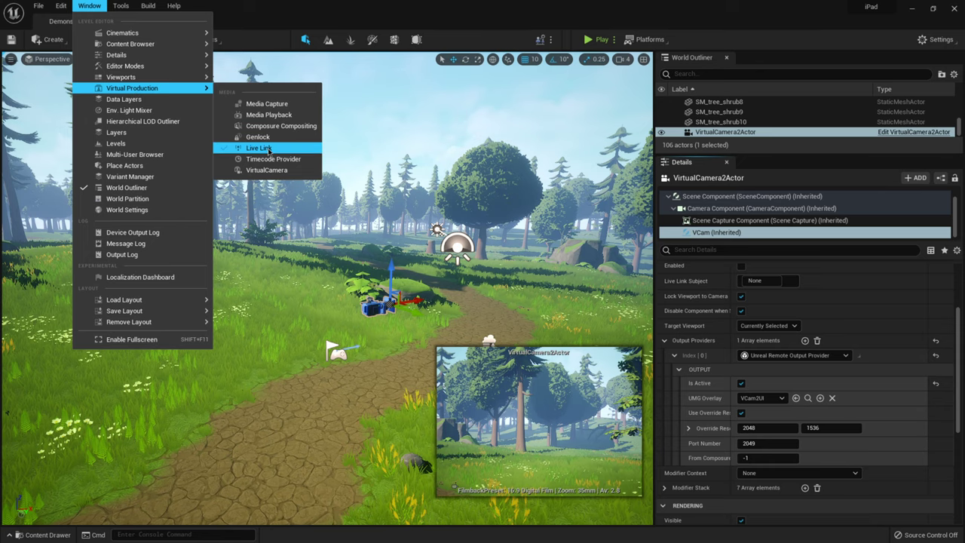
pyautogui.click(258, 148)
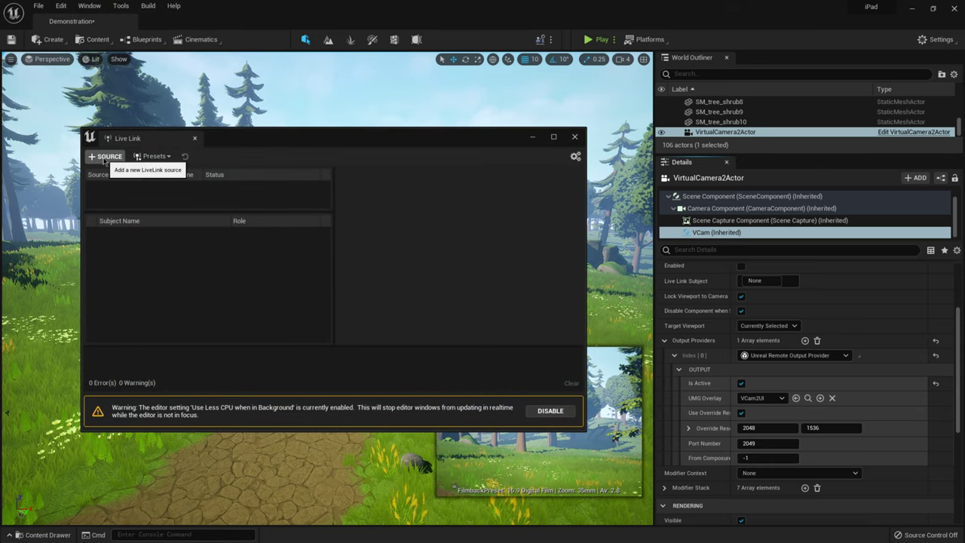
pyautogui.click(105, 157)
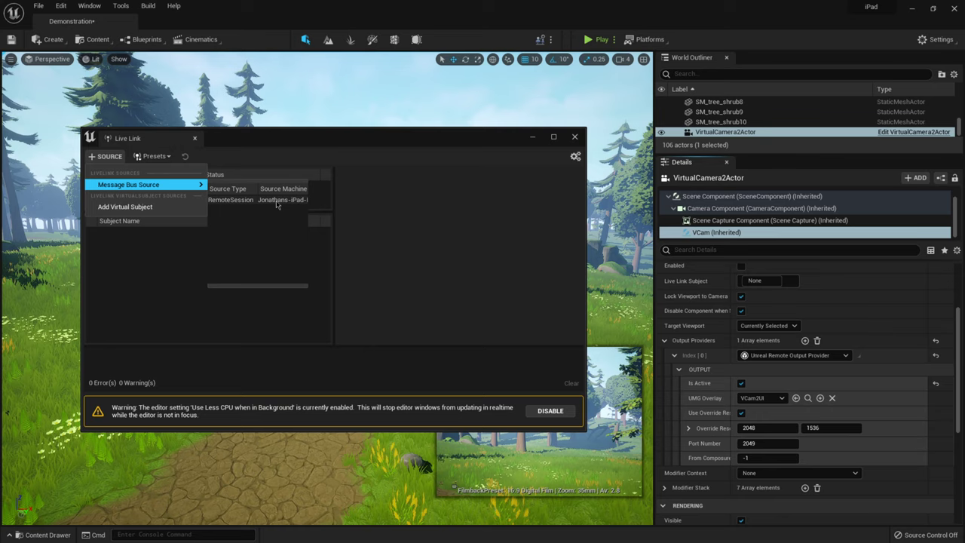
pyautogui.click(275, 203)
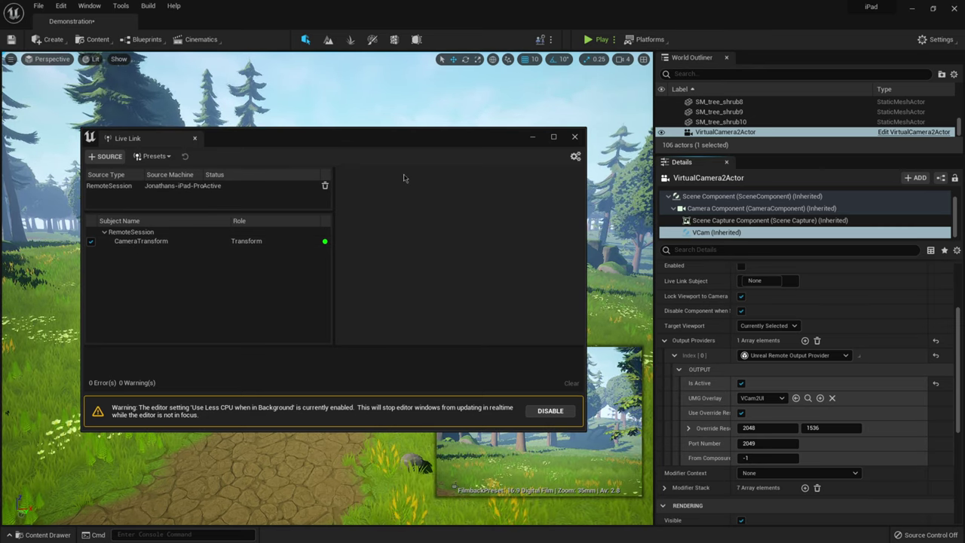
# Minimize Live Link and set the VCam component's Live Link Subject to CameraTransform
pyautogui.click(532, 138)
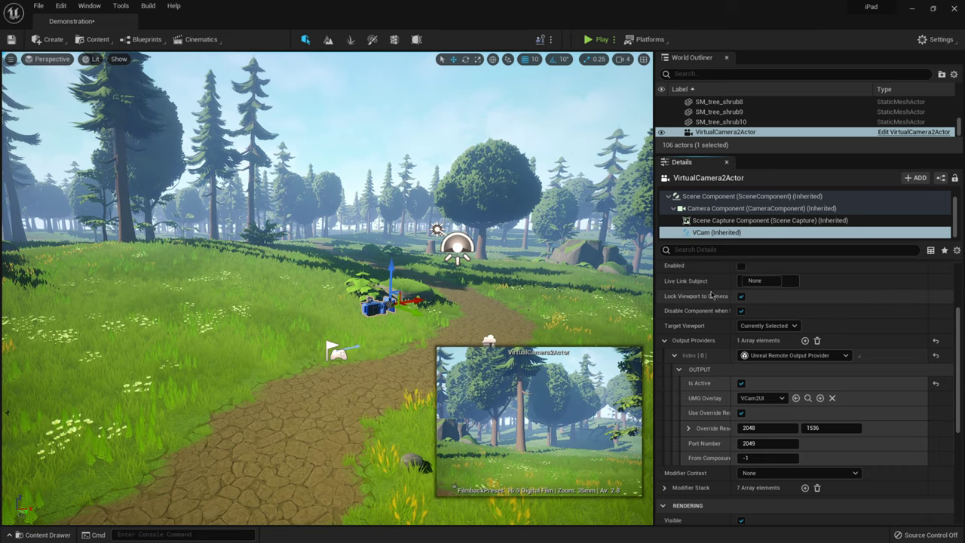
pyautogui.click(793, 282)
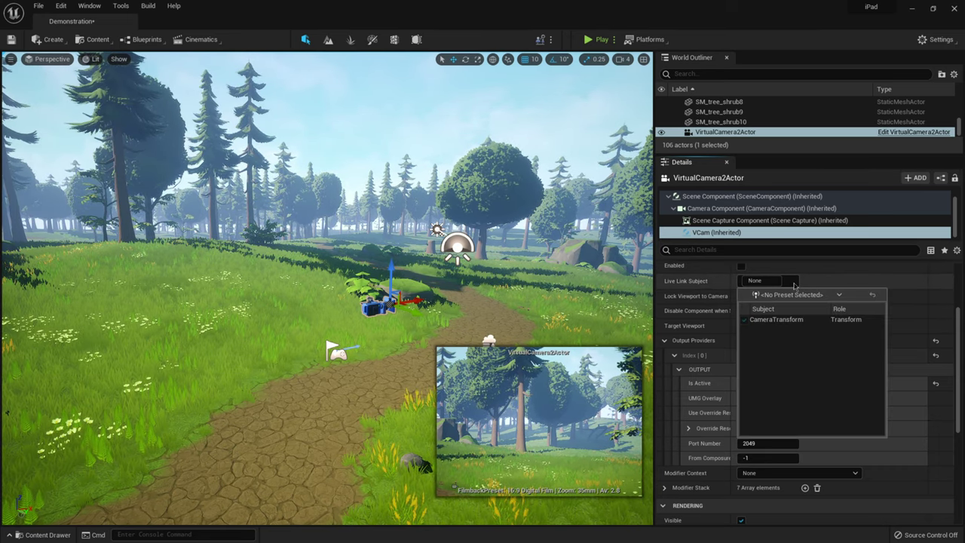
pyautogui.click(784, 319)
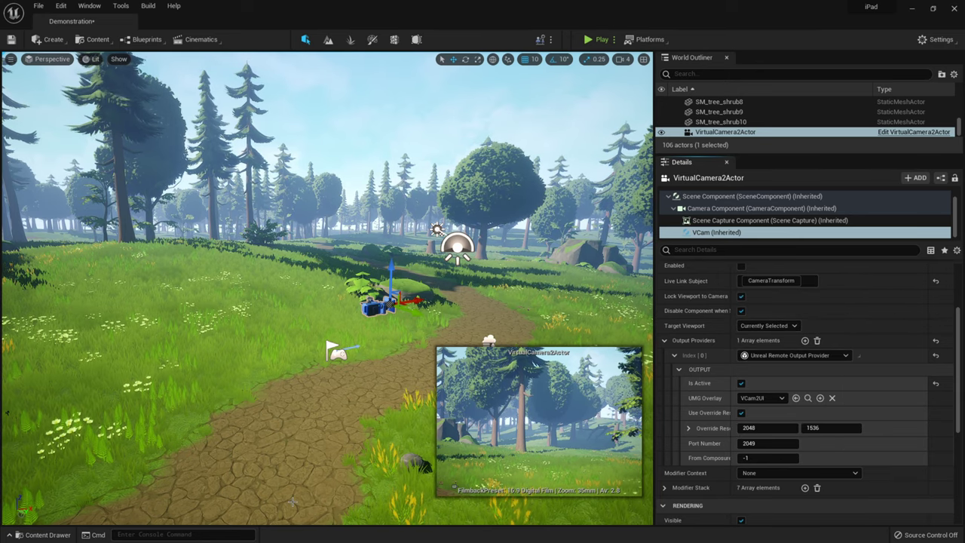
# Bring the Live Link window back from the taskbar to check it, then minimize it again
pyautogui.press('super')
pyautogui.moveTo(398, 532)
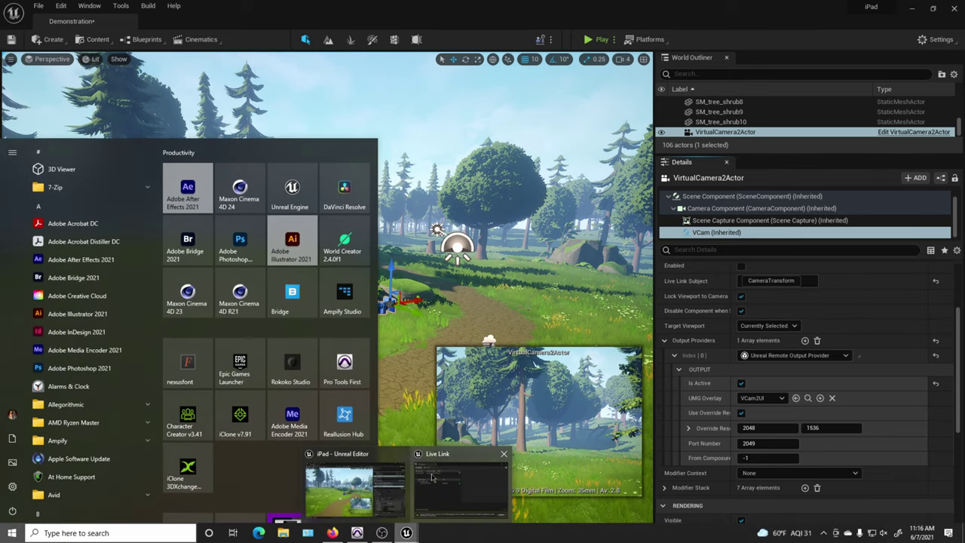
pyautogui.click(454, 454)
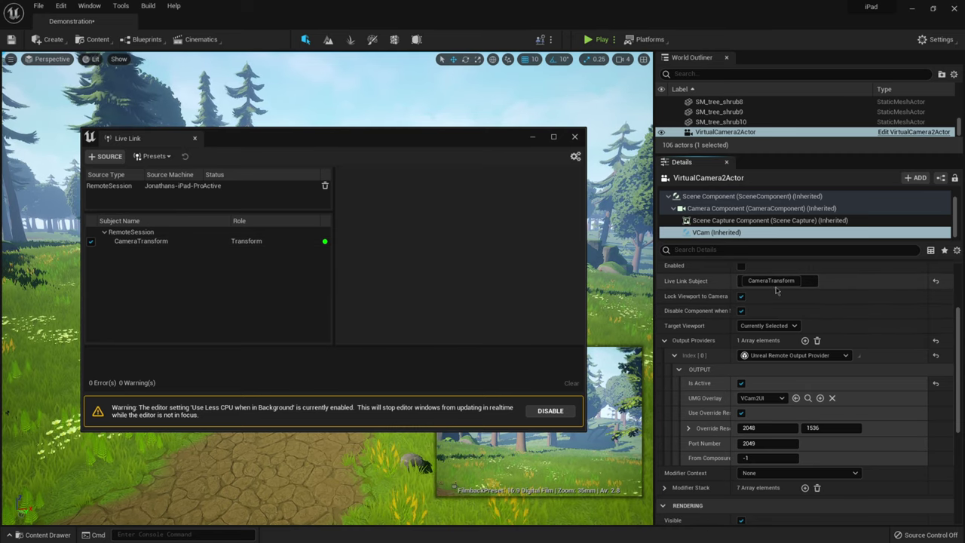
pyautogui.click(532, 139)
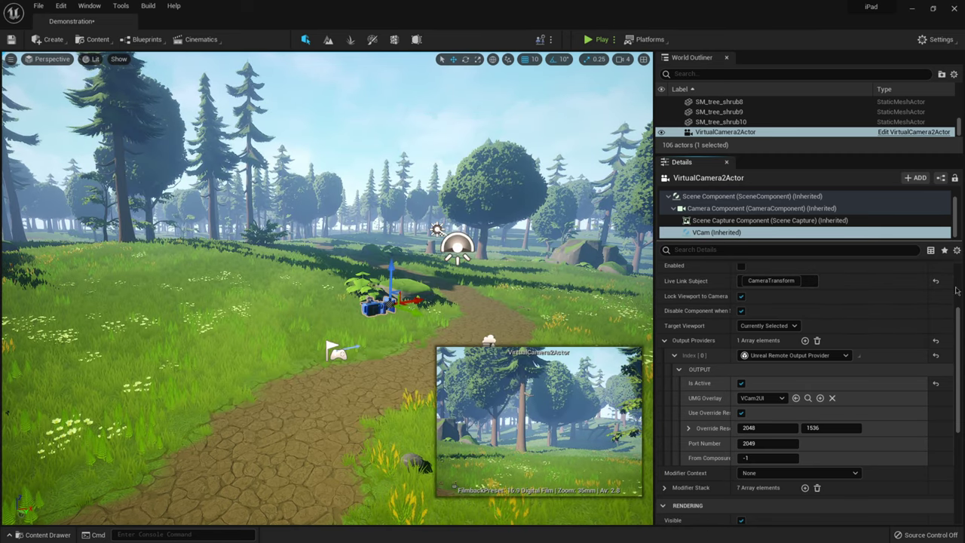
pyautogui.scroll(3, 960, 298)
pyautogui.scroll(-6, 960, 294)
# Scroll back up in the editor panel
pyautogui.scroll(5, 961, 302)
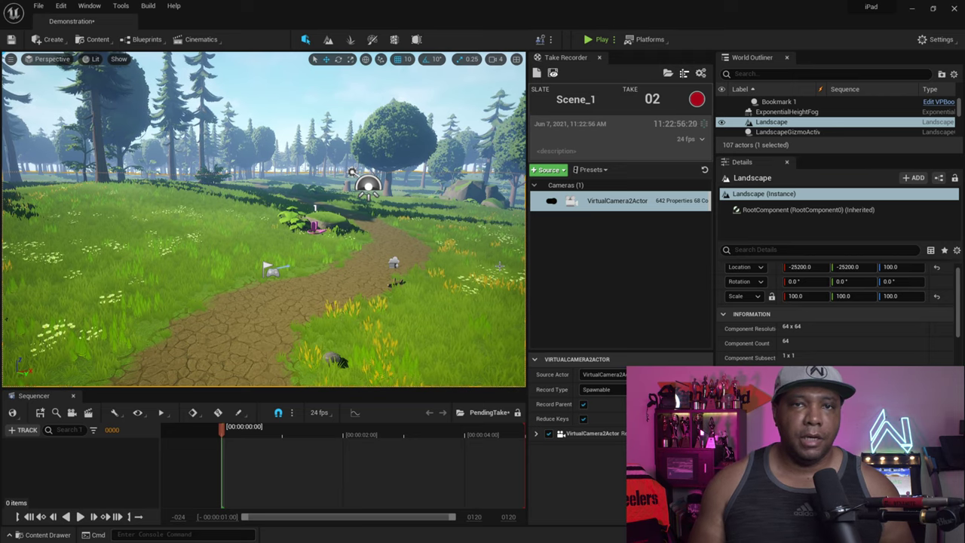
# Pilot VirtualCamera2Actor in the viewport and switch it to the Cinematic Viewport layout
pyautogui.click(48, 58)
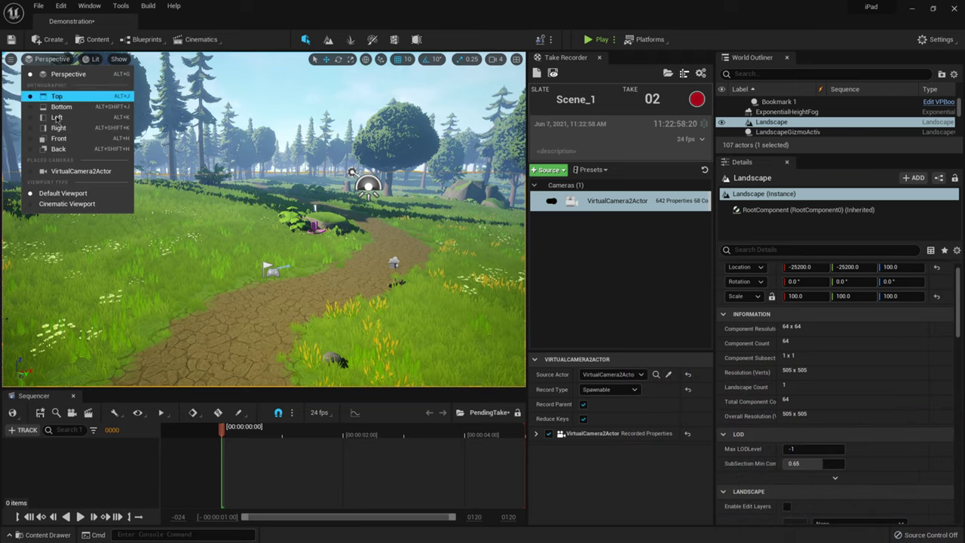
pyautogui.click(70, 173)
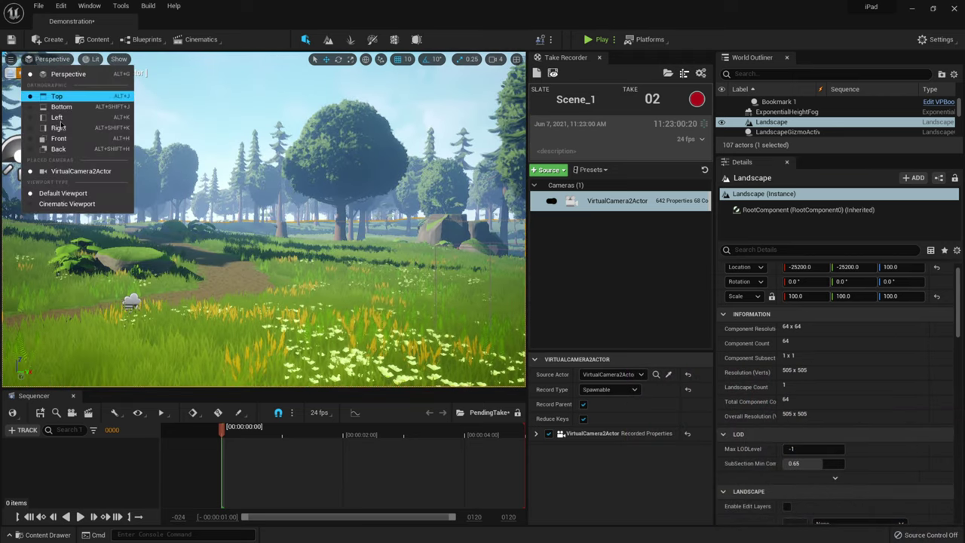
pyautogui.click(66, 204)
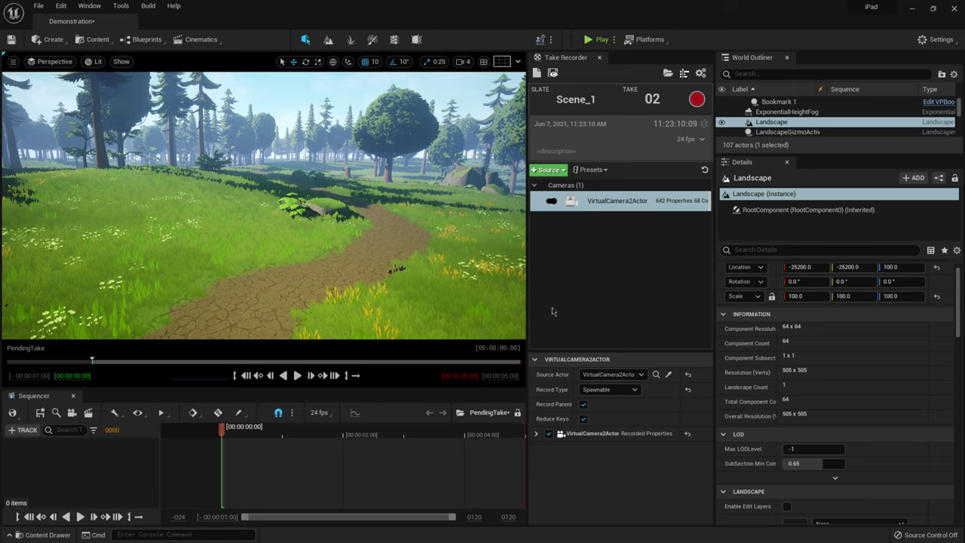
# Open VirtualCamera2Actor_Scene_1_01 from Cinematics > Takes > 2021-06-07 > Scene_1_01_Subscenes in Sequencer
pyautogui.hotkey('ctrl', 'space')
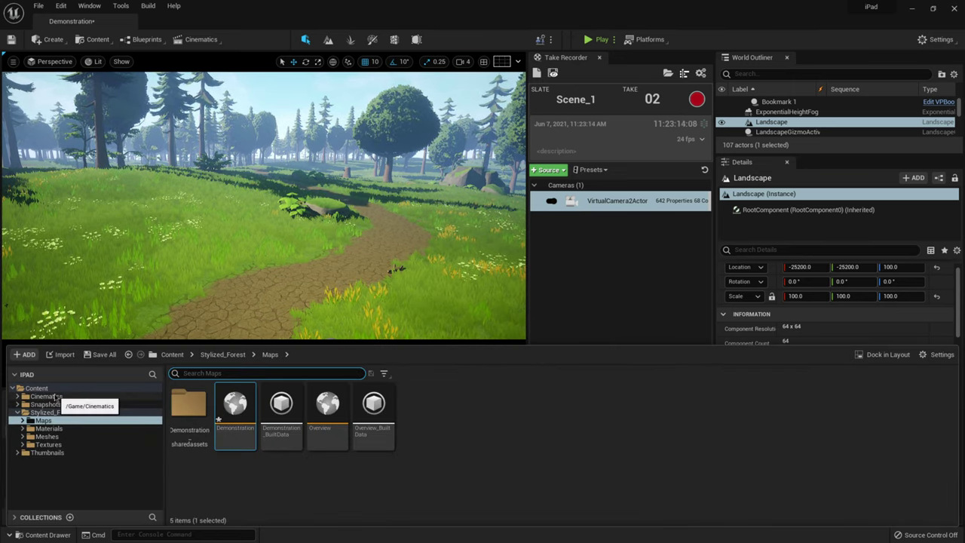
pyautogui.click(50, 396)
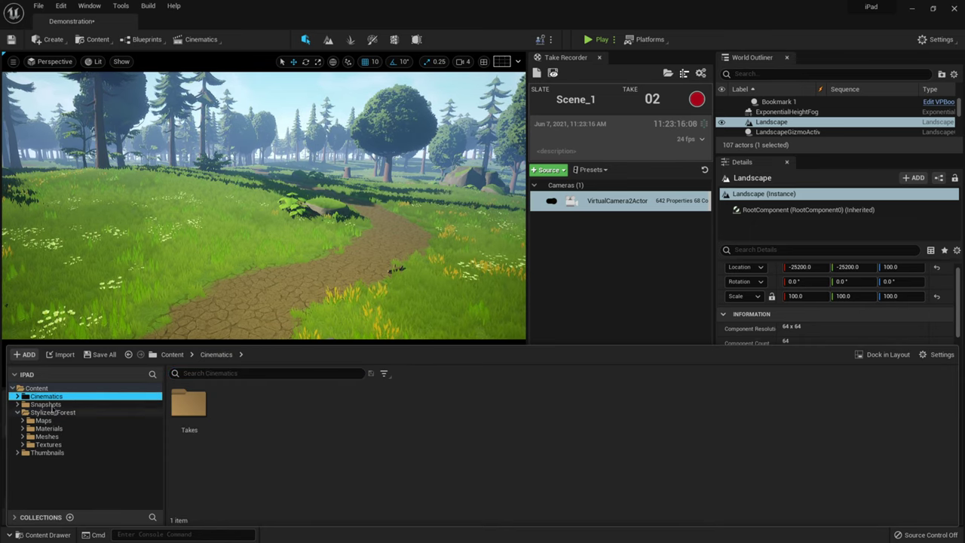
pyautogui.doubleClick(195, 414)
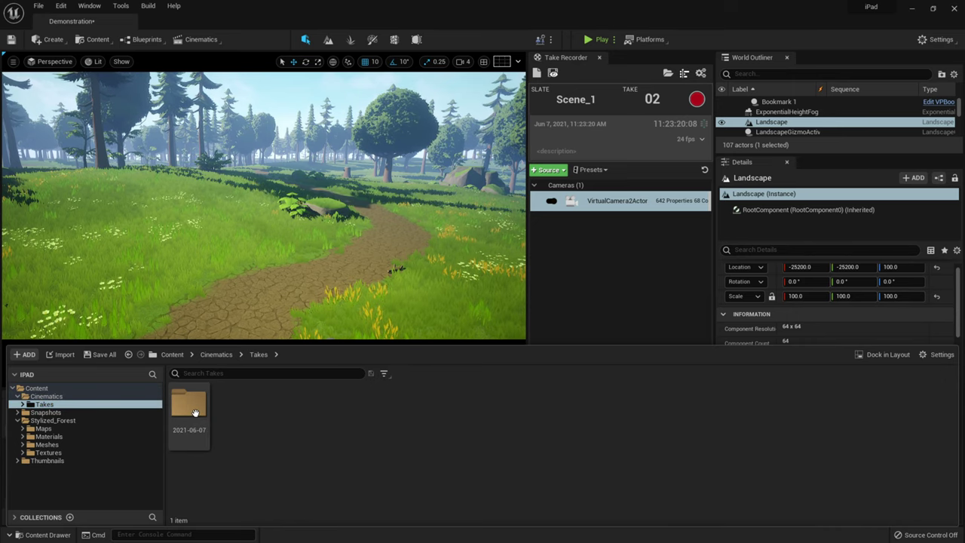
pyautogui.doubleClick(189, 411)
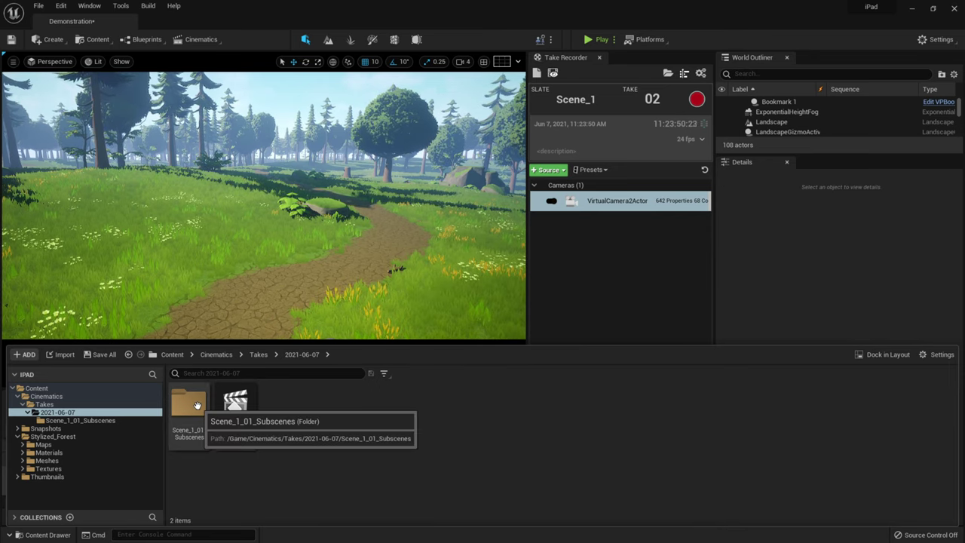
pyautogui.doubleClick(193, 408)
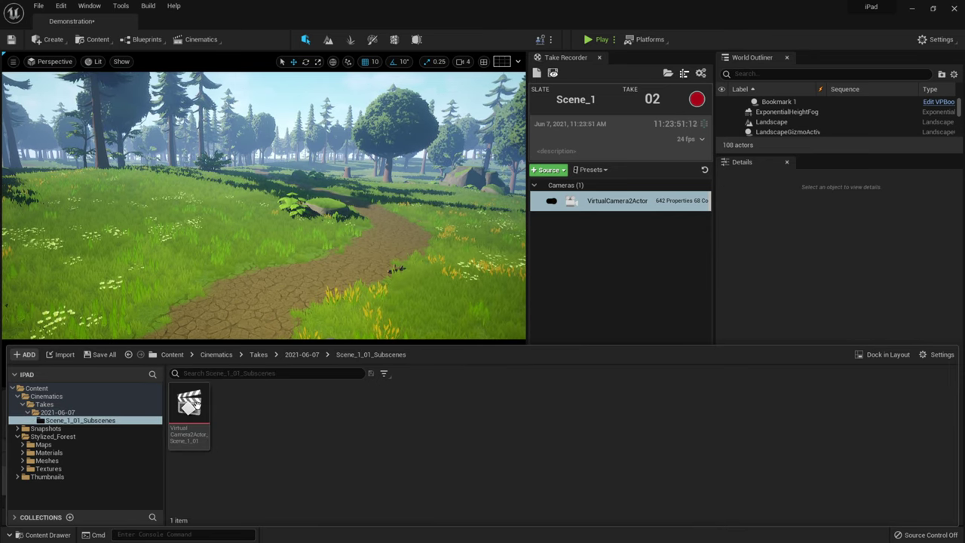
pyautogui.click(189, 411)
pyautogui.doubleClick(196, 421)
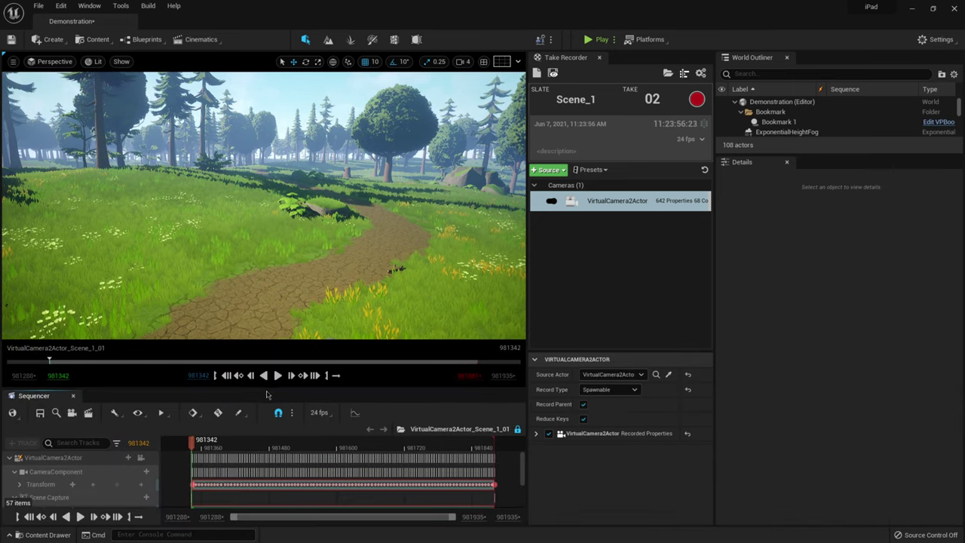
# Enlarge Sequencer, lock the view to VirtualCamera2Actor's camera, and play the take
pyautogui.moveTo(272, 393); pyautogui.dragTo(271, 344)
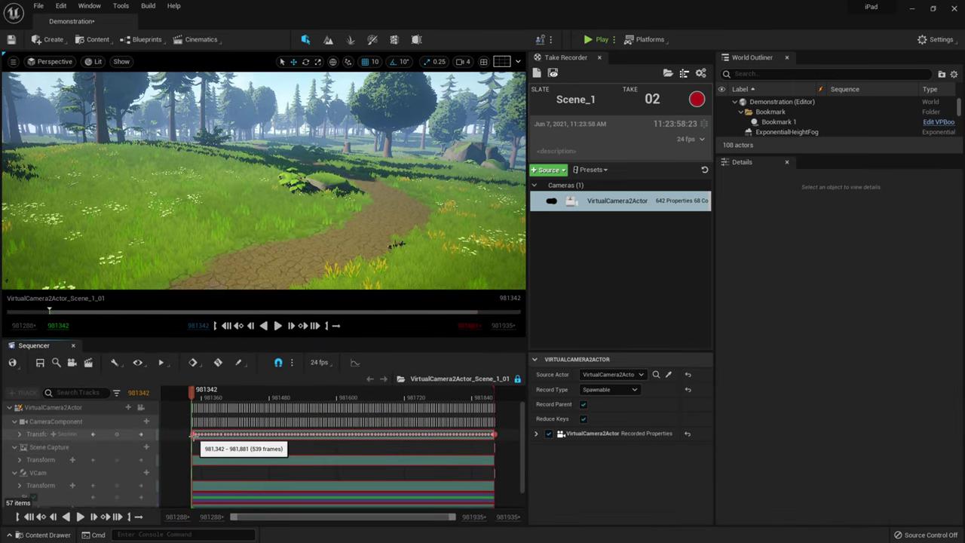
pyautogui.click(141, 409)
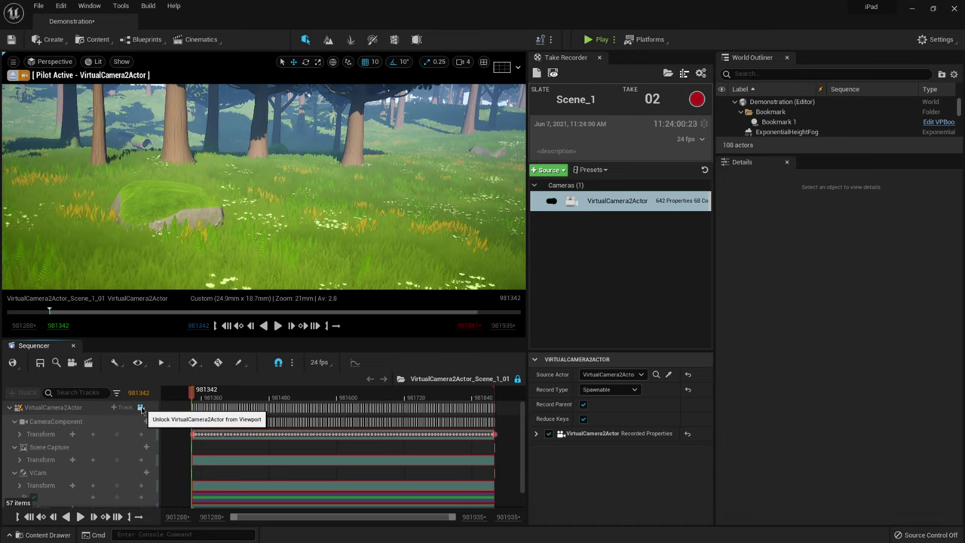
pyautogui.click(277, 325)
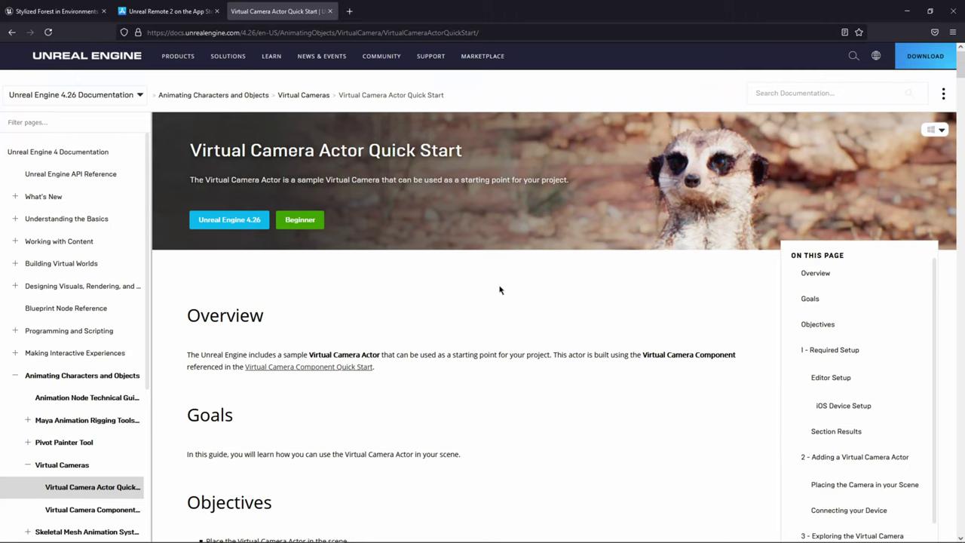
# Scroll the Quick Start past Editor Setup and iOS Device Setup to 'Placing the Camera in your Scene'
pyautogui.scroll(-8, 499, 290)
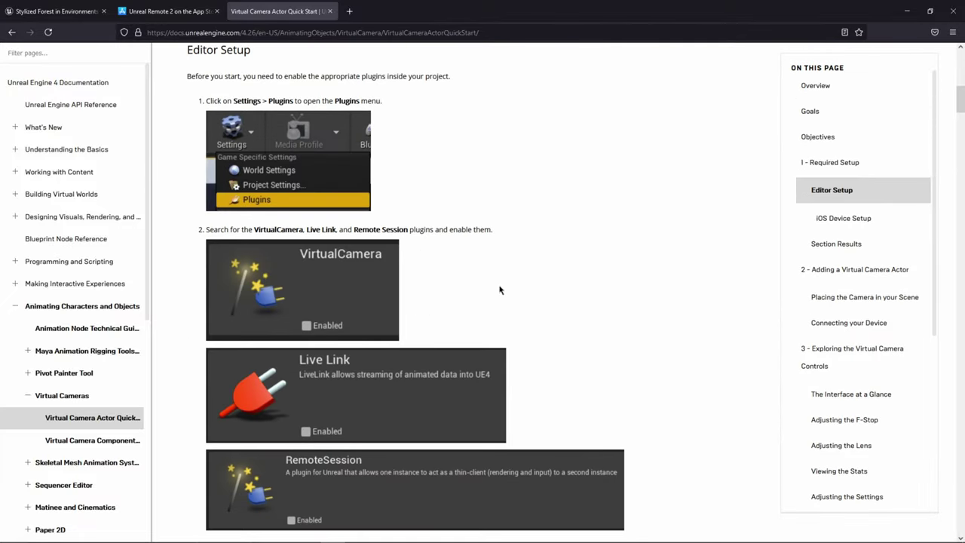
pyautogui.scroll(-3, 500, 290)
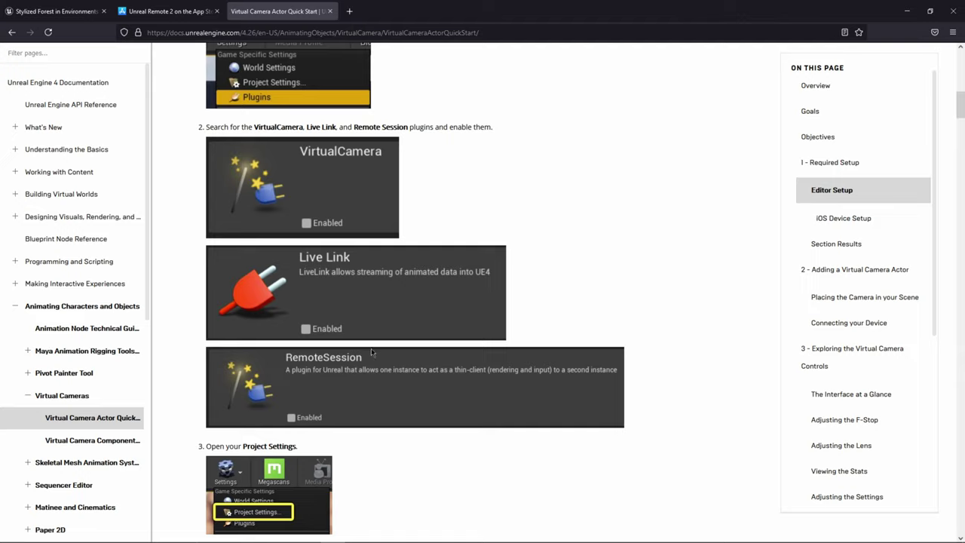
pyautogui.scroll(-6, 657, 276)
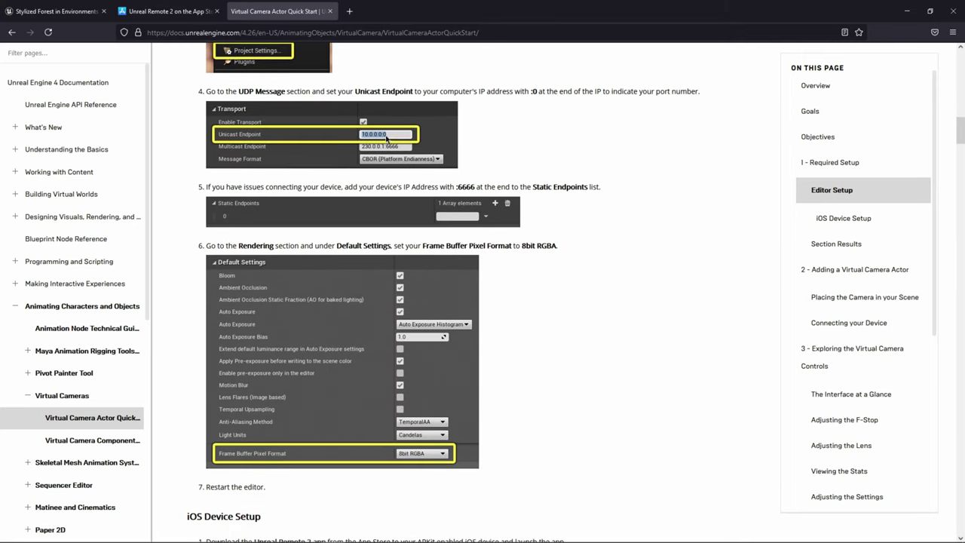
pyautogui.scroll(-5, 579, 219)
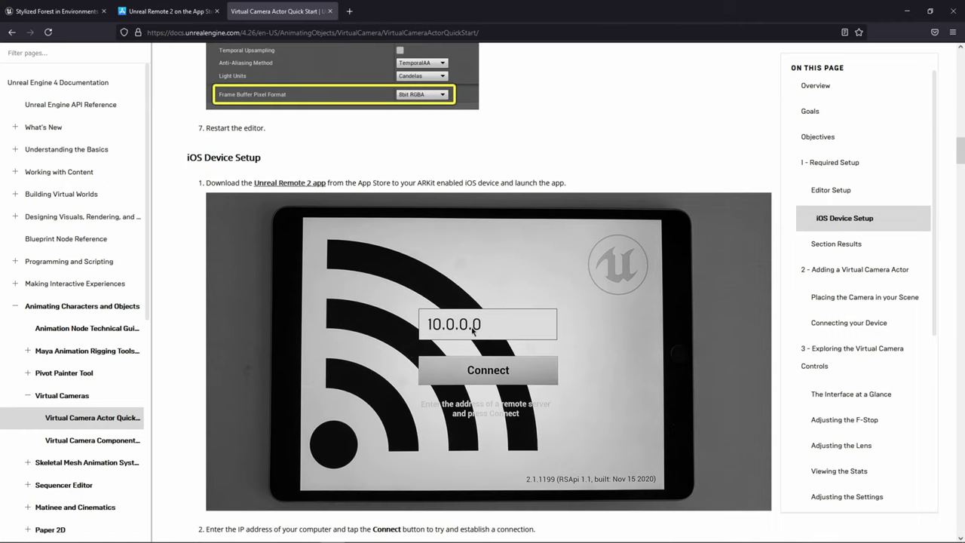
pyautogui.scroll(-4, 473, 331)
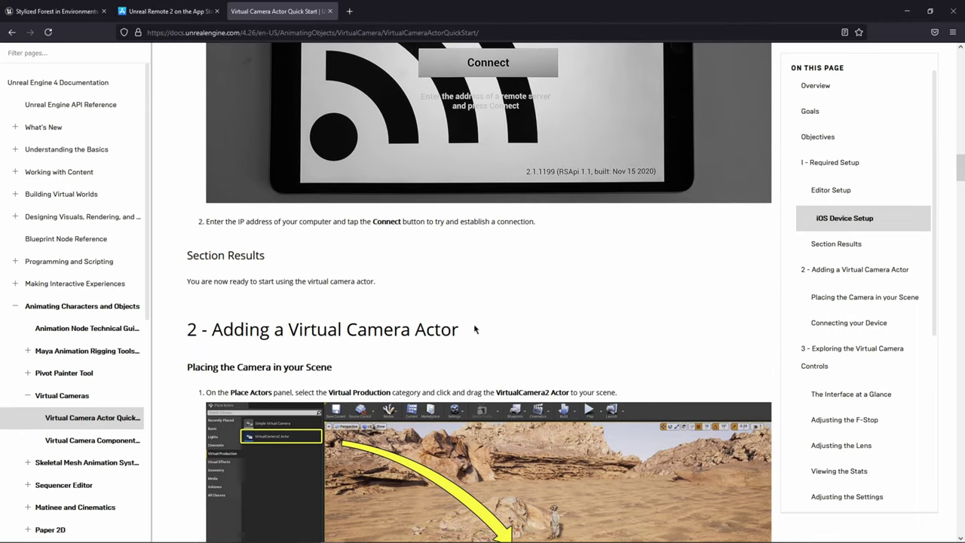
pyautogui.scroll(-3, 475, 329)
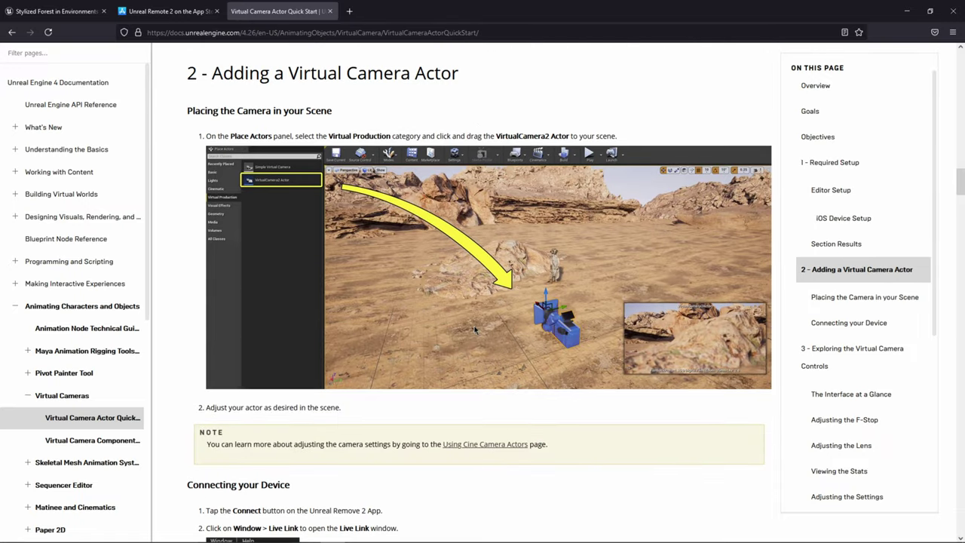
pyautogui.scroll(-1, 475, 329)
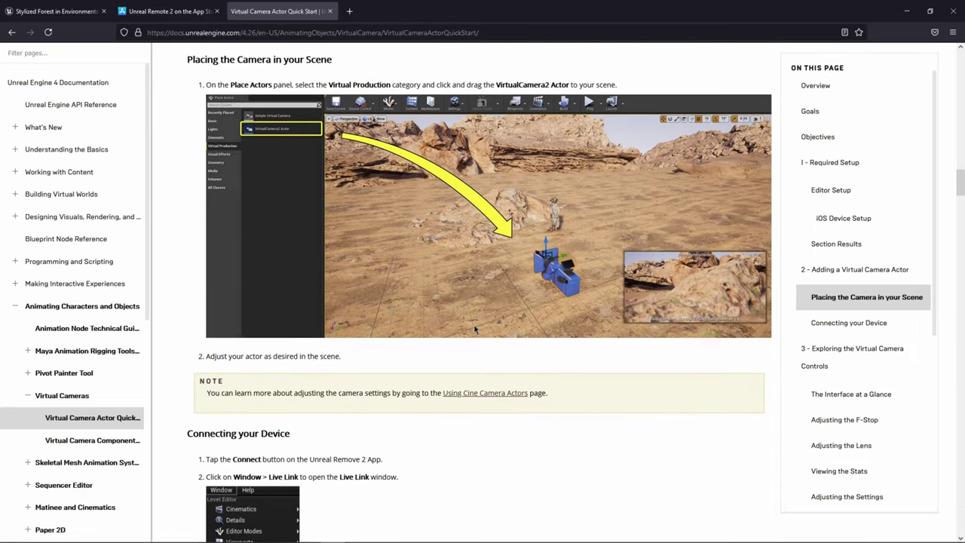